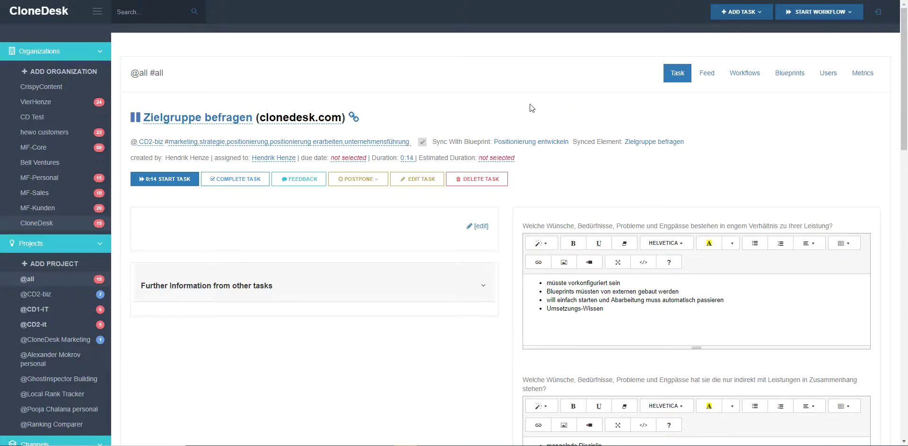
left_click(56, 327)
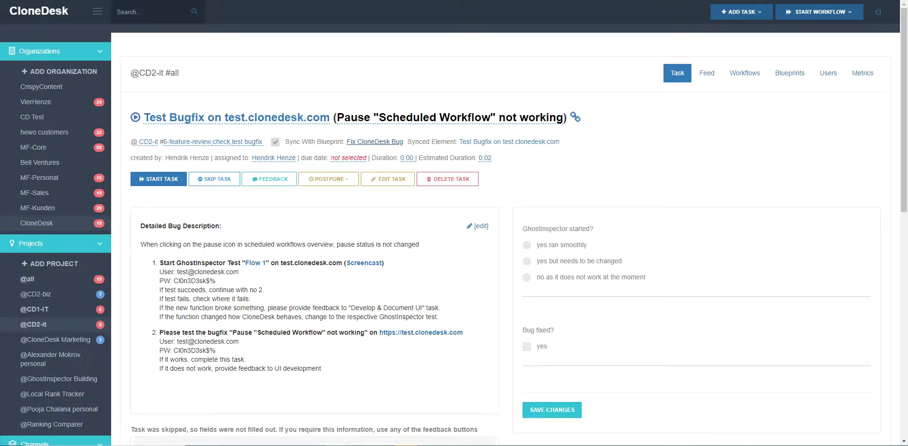
left_click(375, 141)
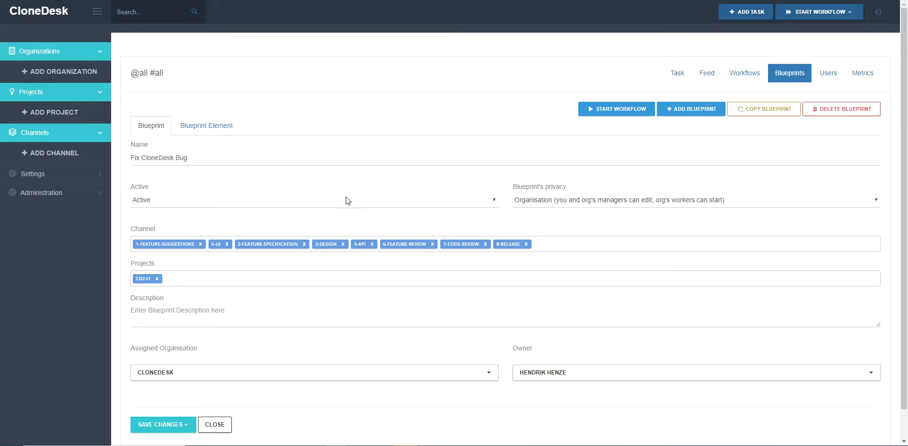
Review the blueprint's general settings, including its name, the available privacy options and the description field.
left_click_drag(141, 158, 188, 158)
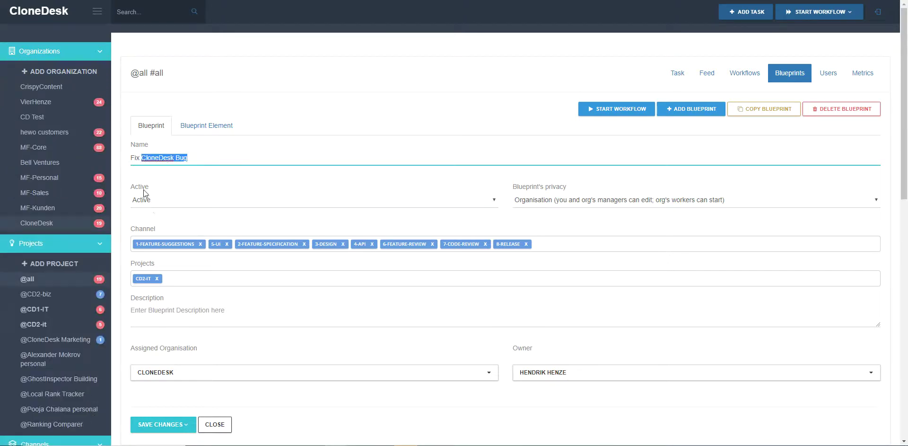
left_click(535, 188)
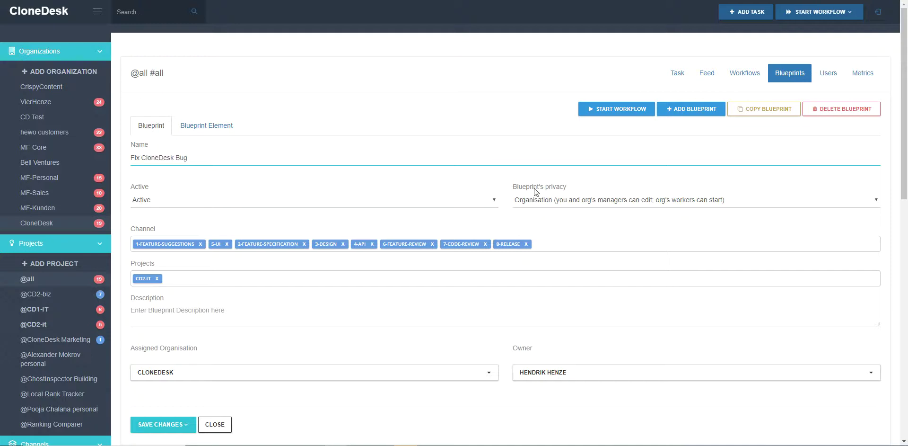
left_click(556, 202)
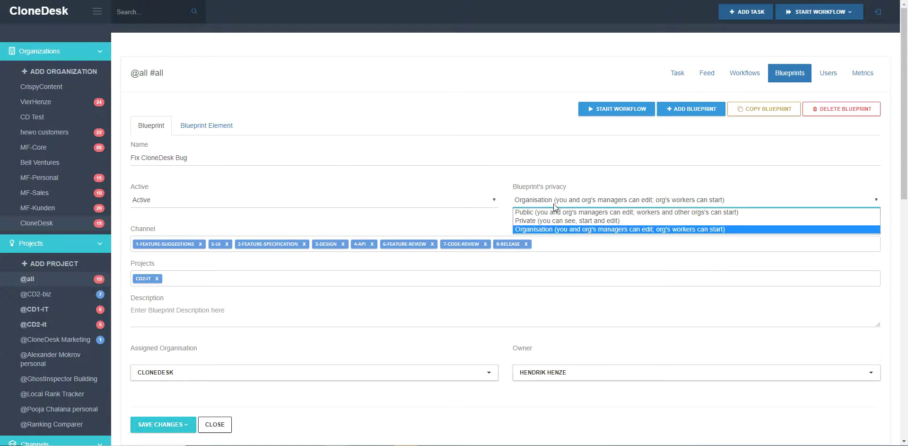
left_click(584, 189)
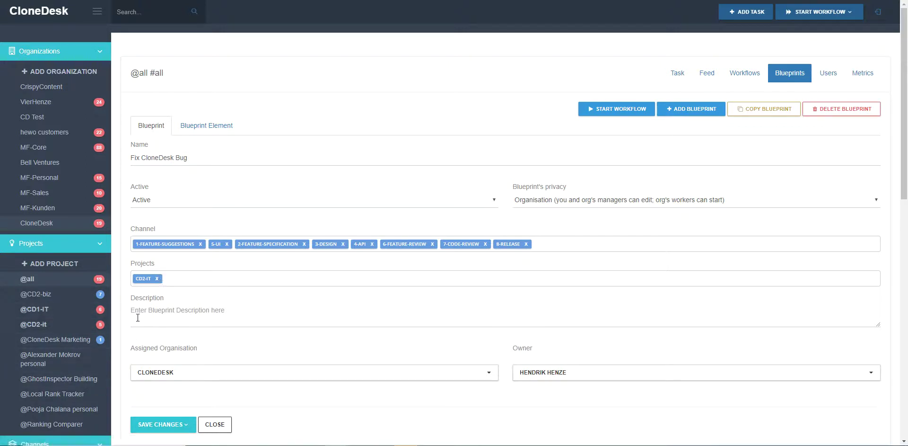
left_click(155, 310)
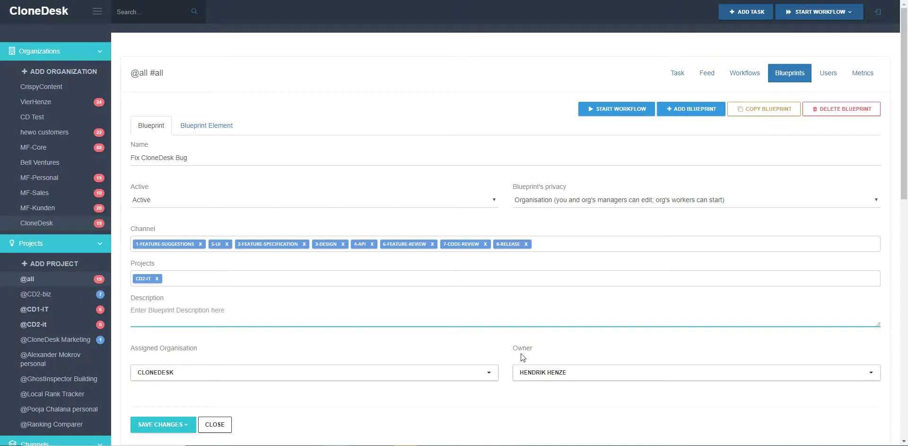
left_click(186, 338)
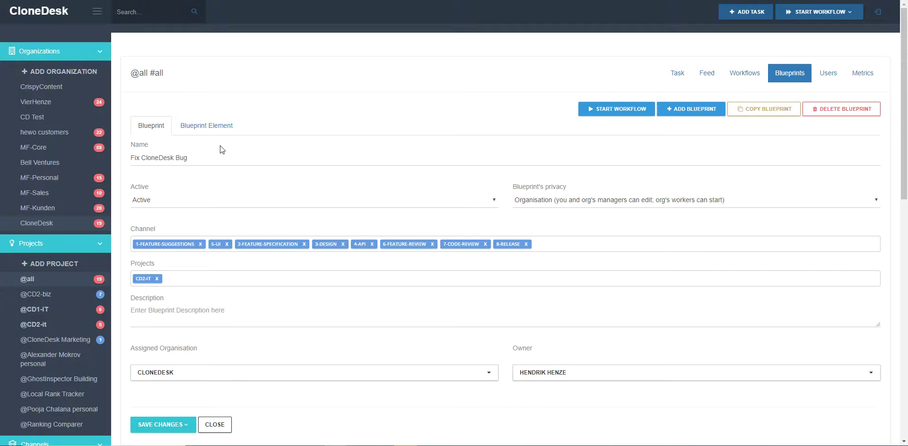
left_click(180, 312)
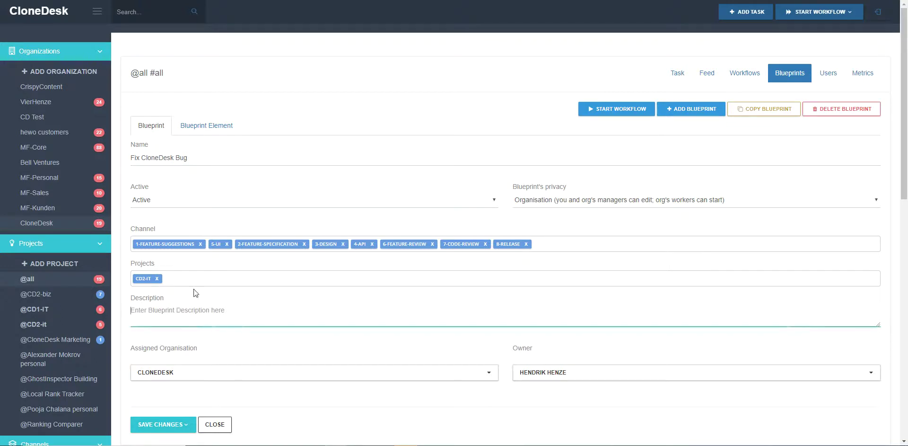
Open the blueprint's element list and look through all of its tasks.
left_click(213, 130)
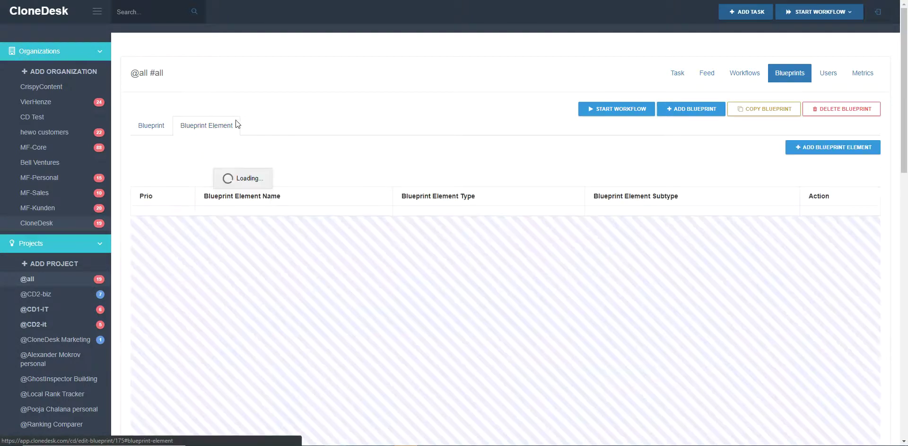
scroll(265, 119, "down", 2)
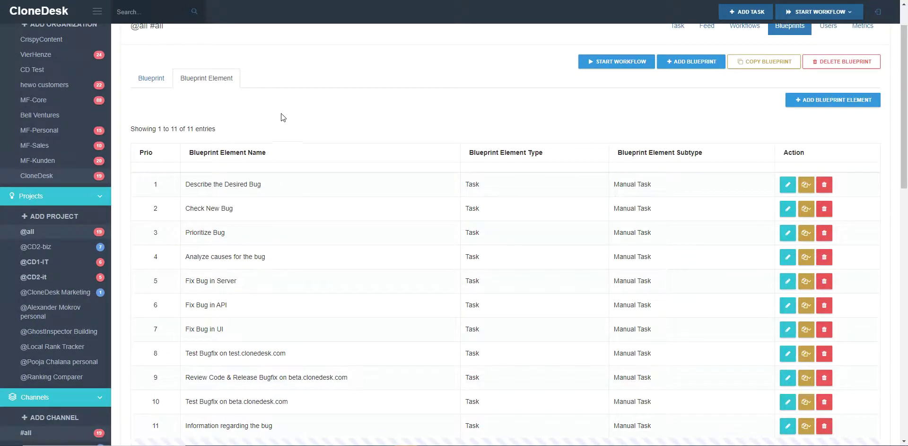
scroll(278, 107, "up", 1)
scroll(234, 120, "down", 1)
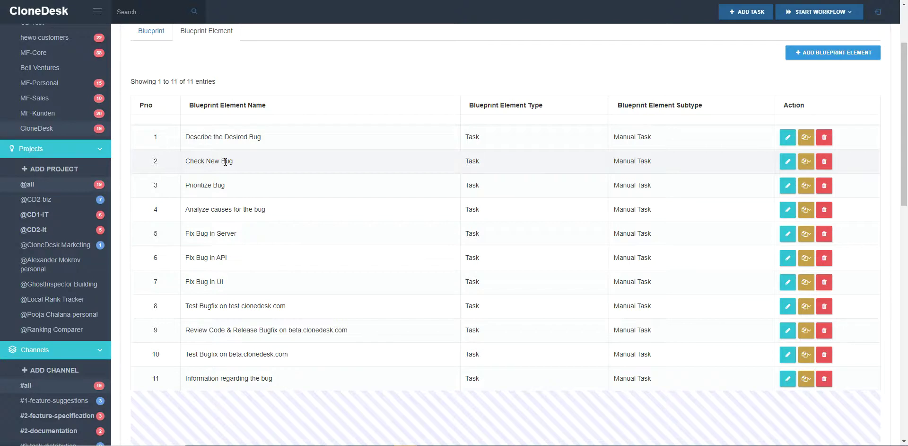
scroll(225, 162, "up", 2)
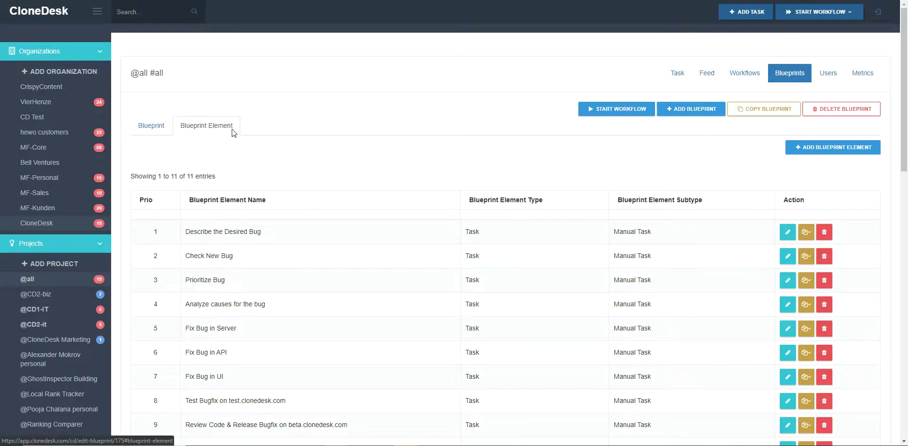
Examine the element type column and the type assigned to the first blueprint element.
double_click(468, 232)
left_click(429, 177)
left_click_drag(502, 199, 540, 199)
left_click(498, 179)
double_click(473, 231)
left_click(465, 178)
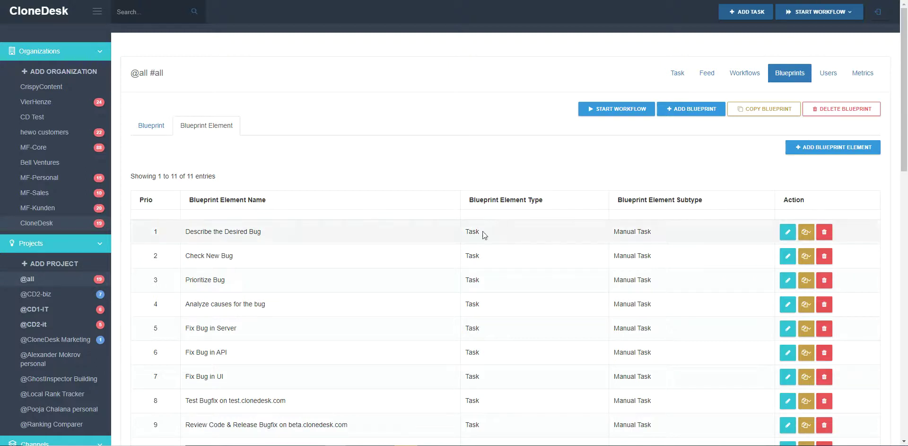
double_click(507, 200)
double_click(476, 232)
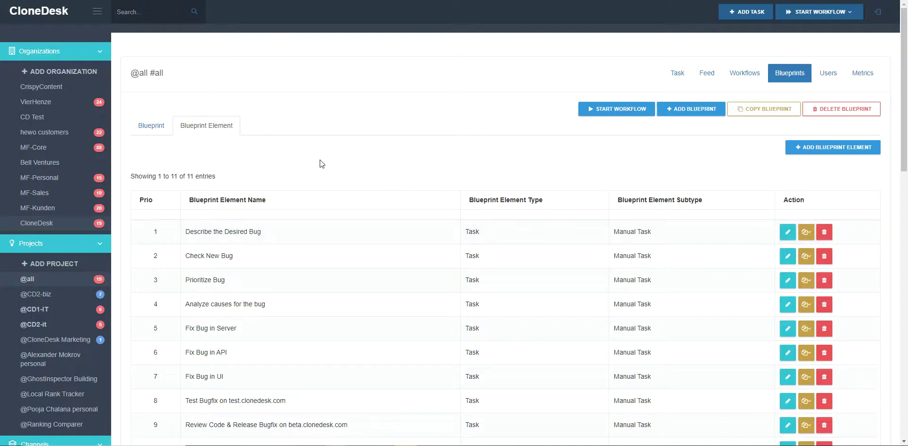
Examine the names and order of the first three elements: Describe the Desired Bug, Check New Bug and Prioritize Bug.
scroll(285, 172, "down", 1)
scroll(170, 204, "down", 1)
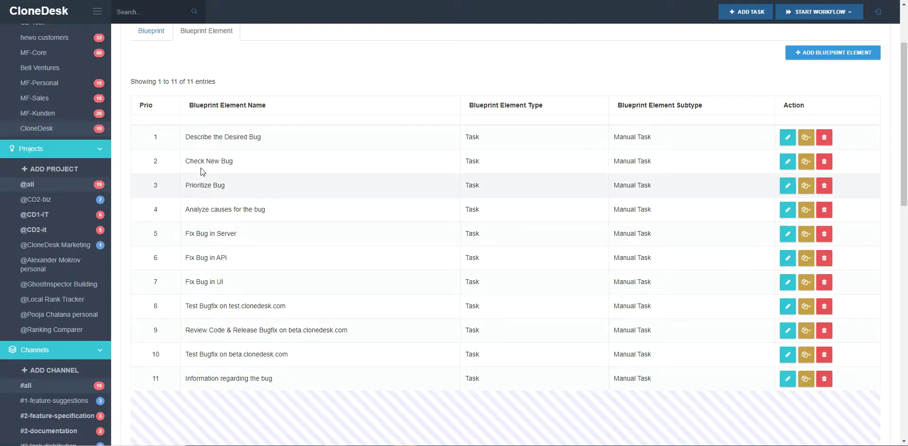
triple_click(199, 136)
triple_click(213, 162)
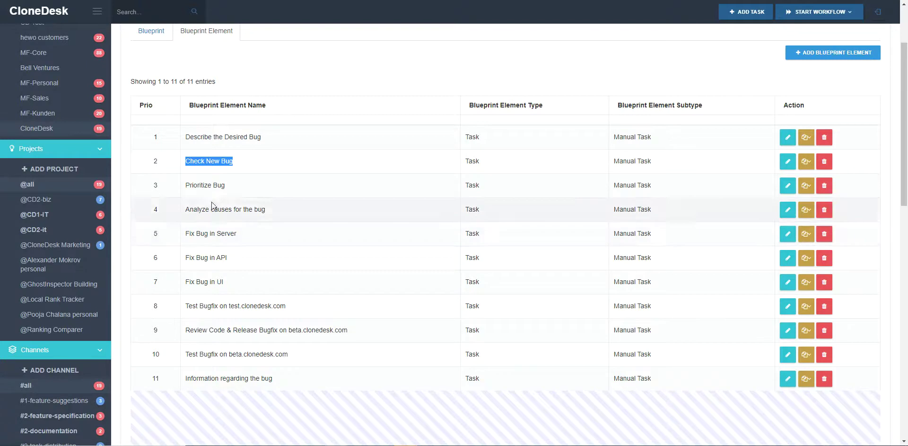
triple_click(209, 185)
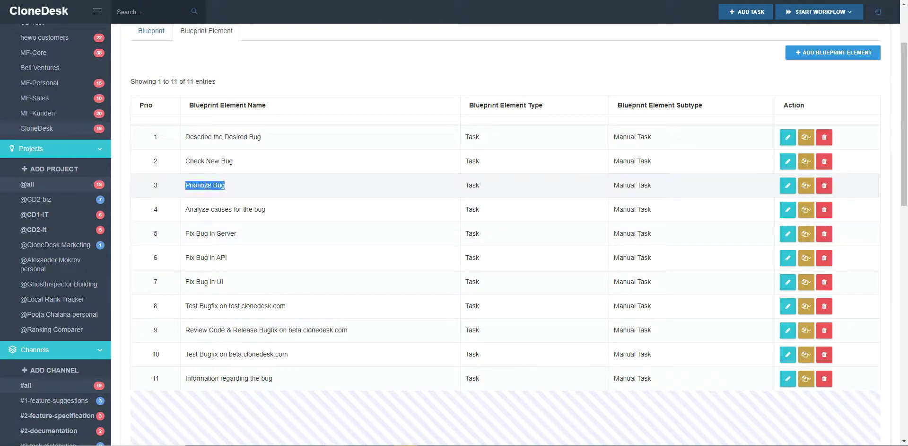
double_click(196, 161)
left_click(203, 176)
double_click(199, 185)
left_click(211, 163)
left_click_drag(188, 160, 246, 160)
left_click(246, 161)
Open the element Describe the Desired Bug for editing and review its name and its connections to the other elements.
left_click(788, 138)
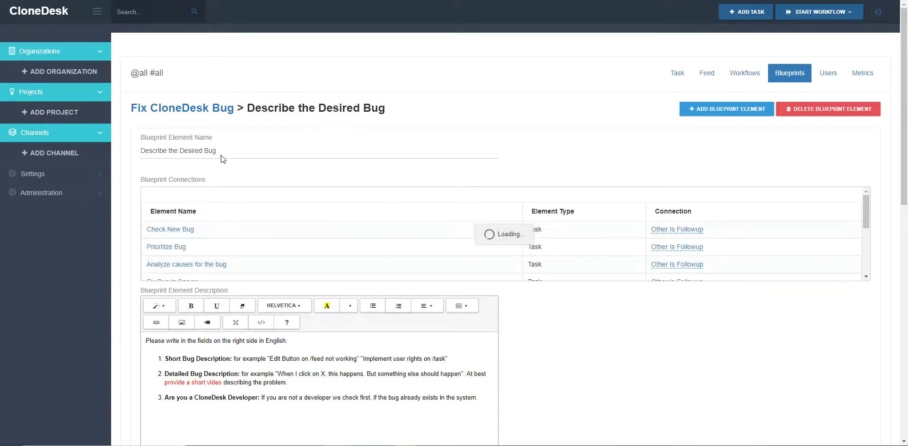
left_click_drag(238, 151, 138, 153)
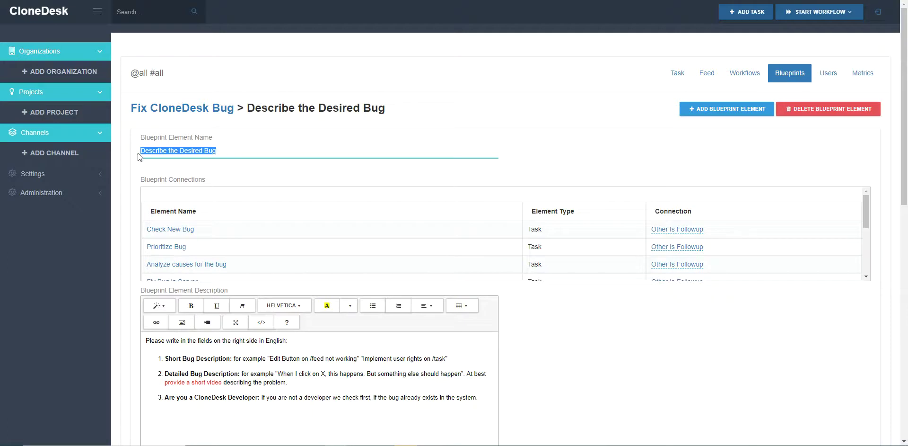
left_click(243, 130)
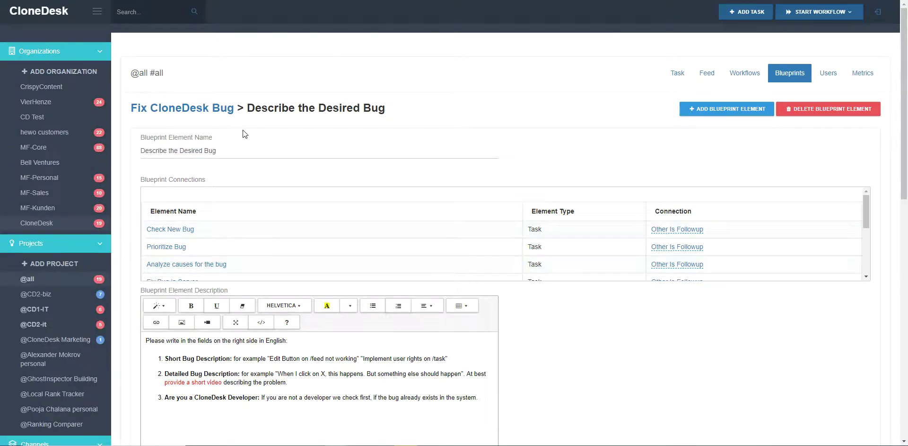
scroll(239, 142, "down", 1)
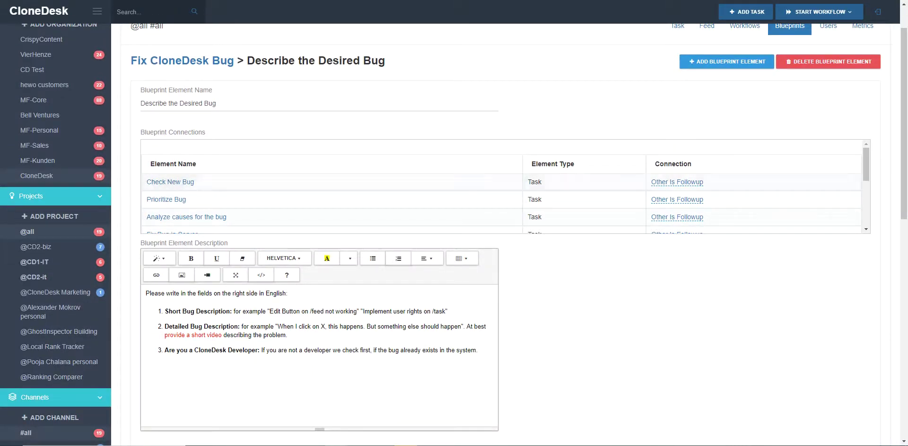
scroll(438, 177, "down", 5)
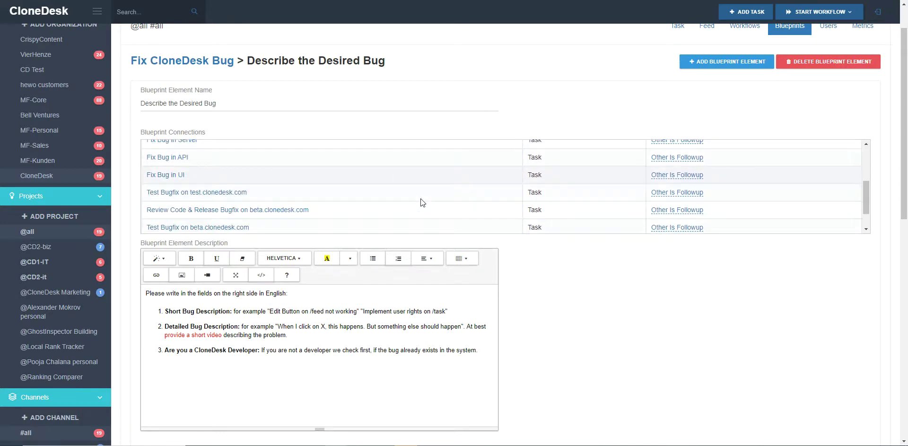
scroll(422, 202, "up", 5)
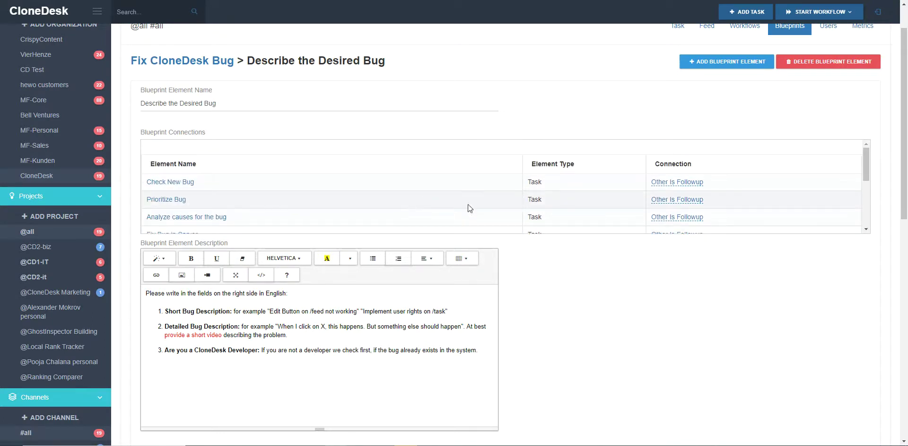
left_click_drag(230, 105, 127, 106)
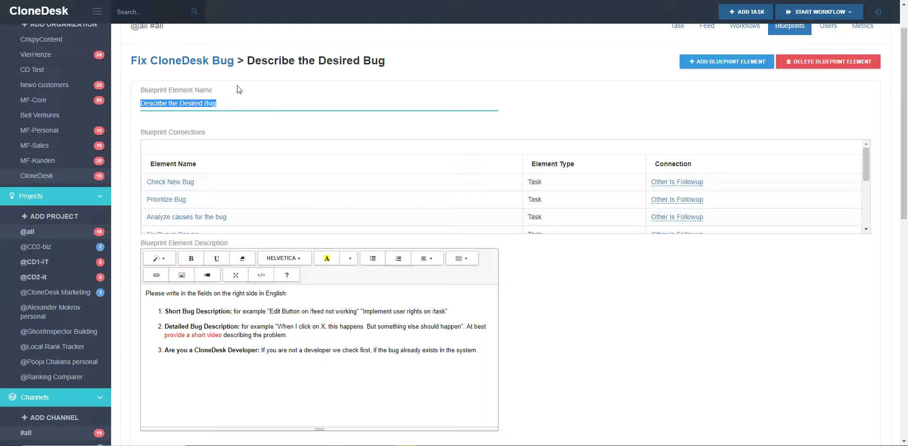
left_click(602, 193)
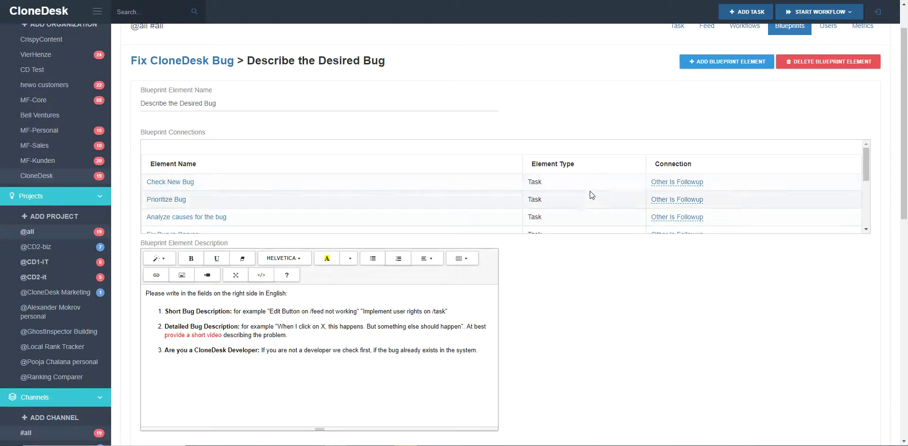
Compare the Short and Detailed Bug Description instructions in the element description with the matching entries in the field list.
left_click_drag(165, 310, 231, 310)
scroll(232, 306, "down", 1)
scroll(232, 305, "down", 5)
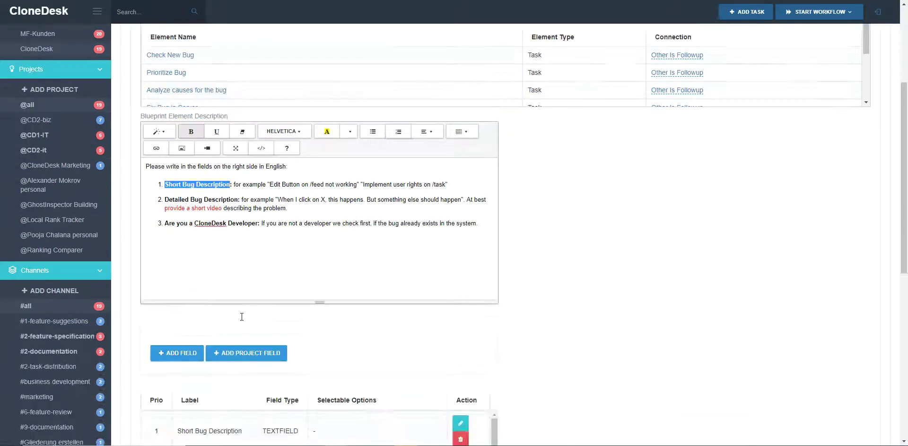
left_click(185, 320)
left_click_drag(178, 321, 246, 322)
left_click(367, 230)
left_click_drag(179, 361, 244, 362)
left_click(192, 331)
scroll(193, 337, "down", 1)
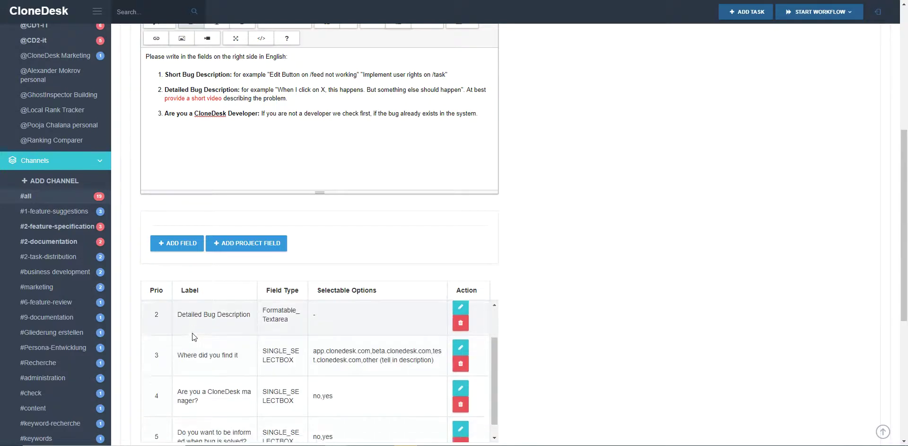
Examine the label and selectable options of the field Where did you find it.
left_click_drag(178, 355, 238, 356)
left_click(211, 353)
left_click(211, 353)
left_click_drag(325, 353, 374, 351)
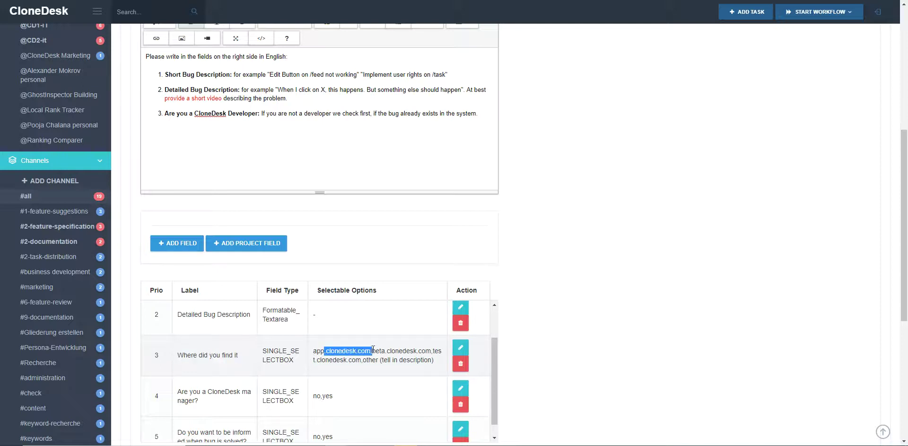
left_click(342, 351)
left_click_drag(379, 353, 431, 353)
left_click(431, 352)
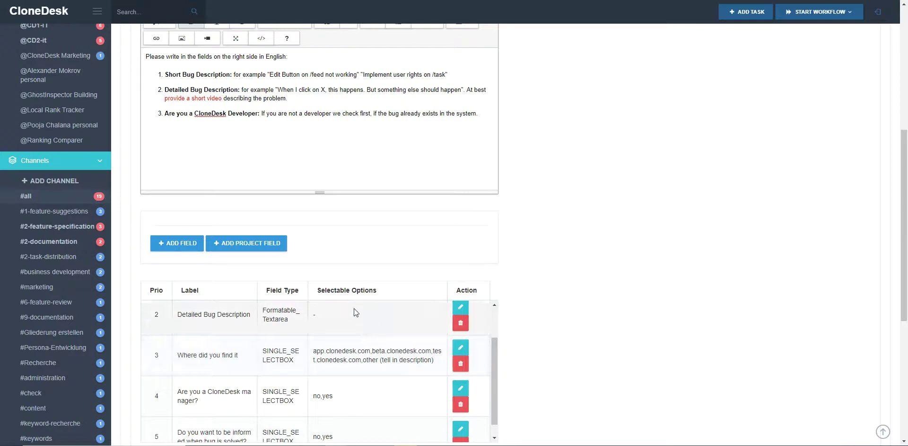
Examine the selectable options of the fields asking about being a CloneDesk manager and being informed when the bug is solved.
scroll(367, 282, "down", 2)
scroll(386, 330, "down", 1)
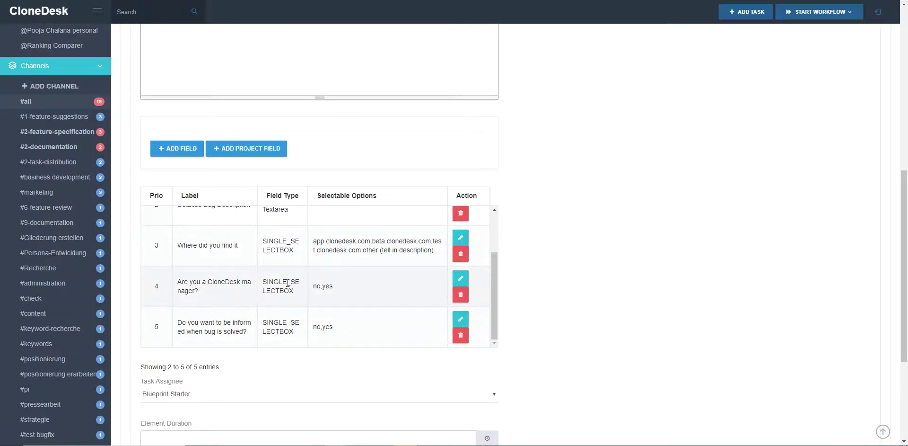
left_click_drag(178, 282, 210, 295)
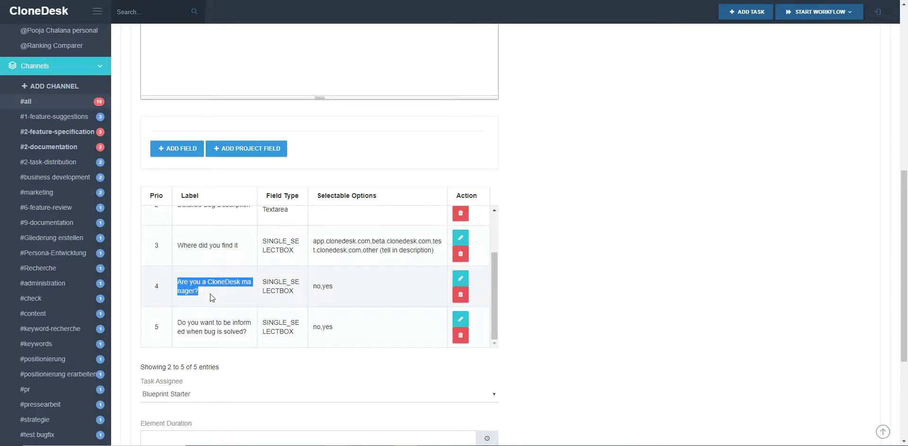
left_click_drag(312, 286, 352, 285)
left_click(352, 286)
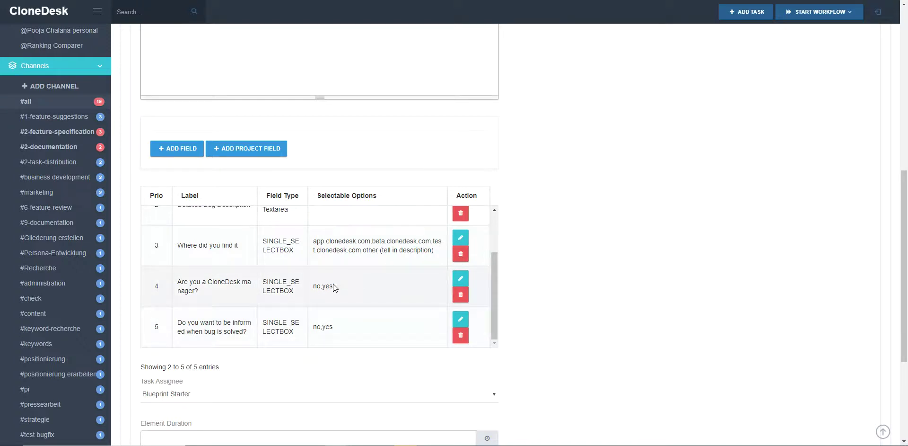
left_click_drag(313, 286, 333, 286)
double_click(327, 285)
left_click_drag(312, 327, 347, 331)
left_click(346, 328)
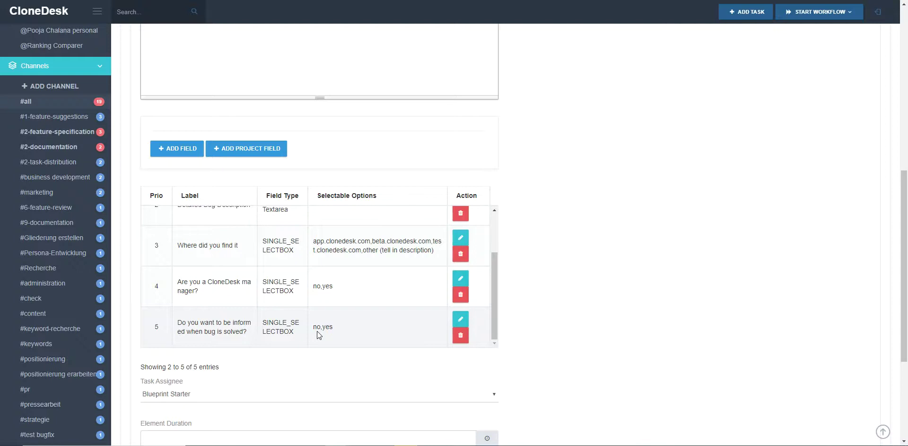
double_click(315, 327)
left_click(355, 325)
double_click(329, 328)
left_click(364, 328)
scroll(328, 311, "down", 2)
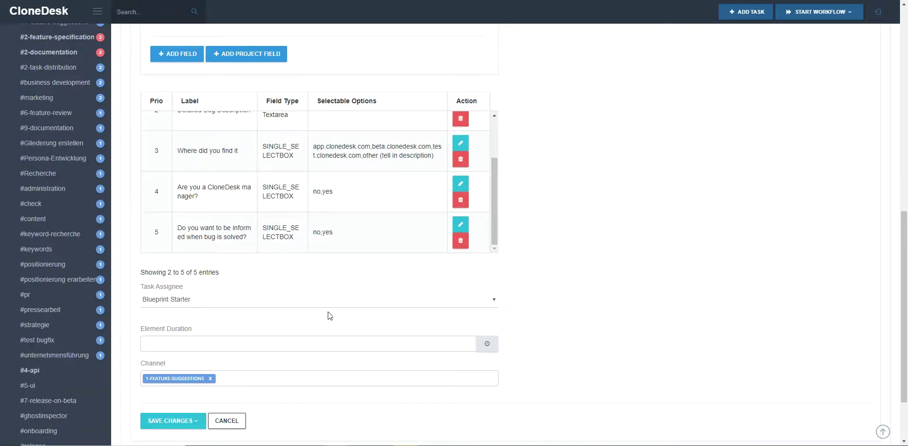
Examine the available Task Assignee options for the element, and review the Short Bug Description entry in the field list.
left_click(180, 299)
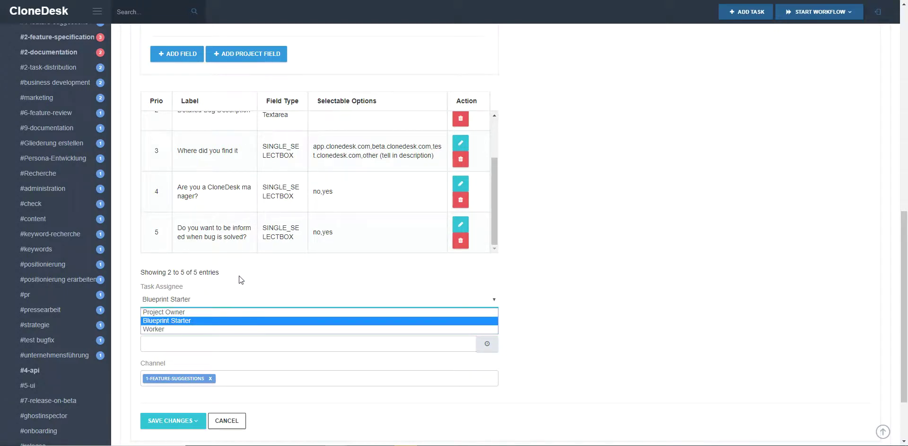
left_click(227, 281)
left_click(194, 300)
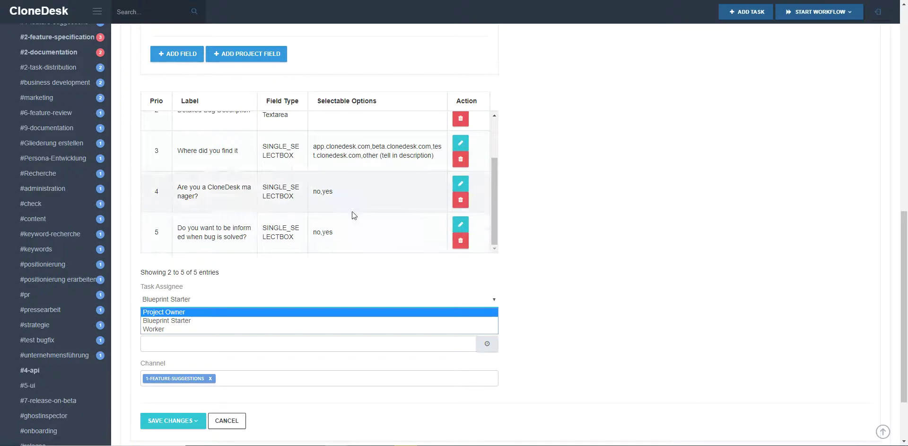
scroll(352, 216, "up", 2)
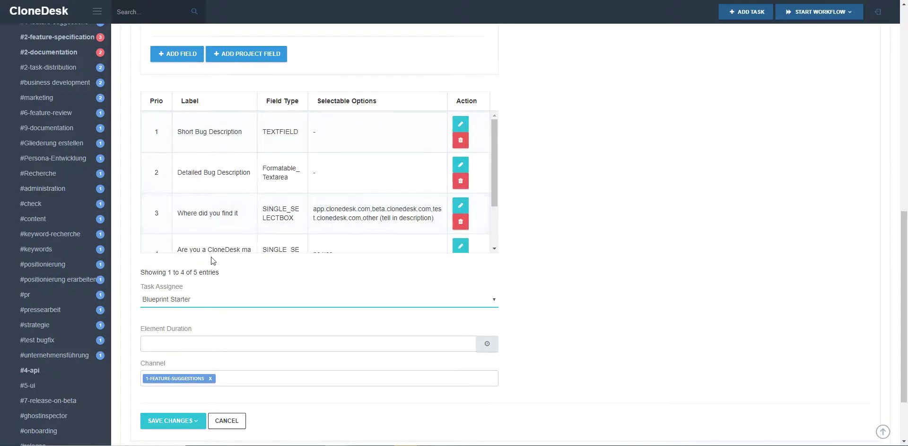
left_click(196, 300)
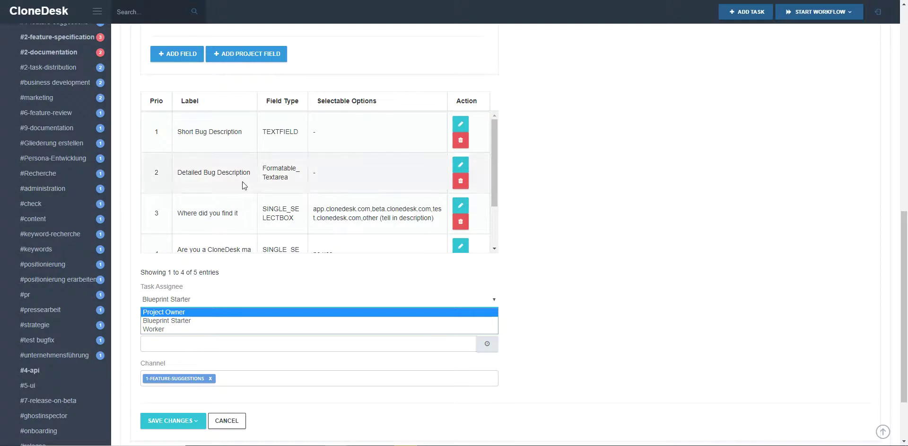
left_click(228, 154)
left_click_drag(179, 133, 227, 132)
left_click(227, 132)
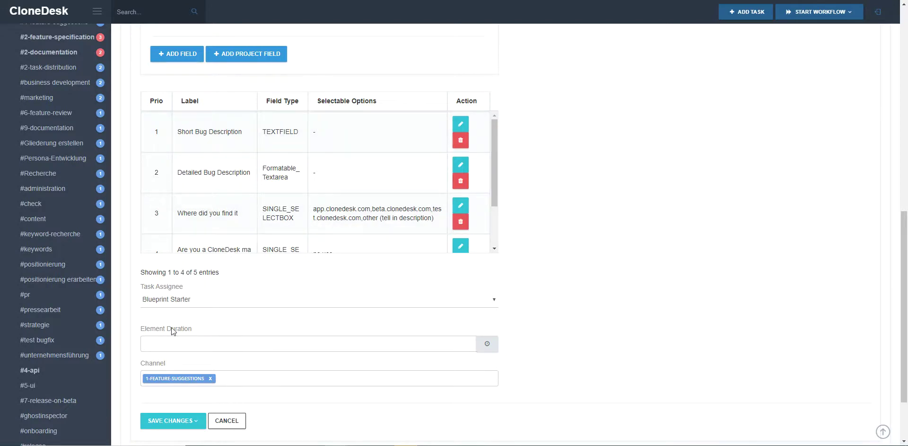
Examine the time picker of the Element Duration setting and leave the duration empty.
left_click_drag(144, 328, 191, 330)
left_click(206, 331)
left_click(199, 344)
left_click(259, 322)
left_click(180, 341)
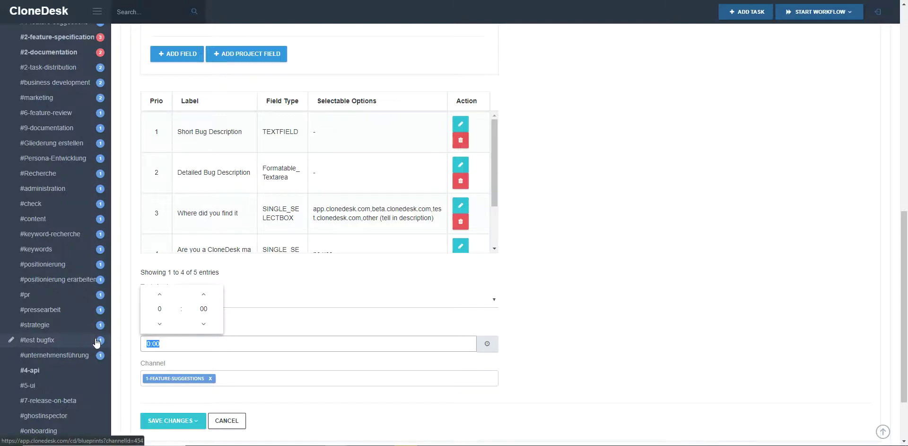
key("BackSpace")
left_click(273, 326)
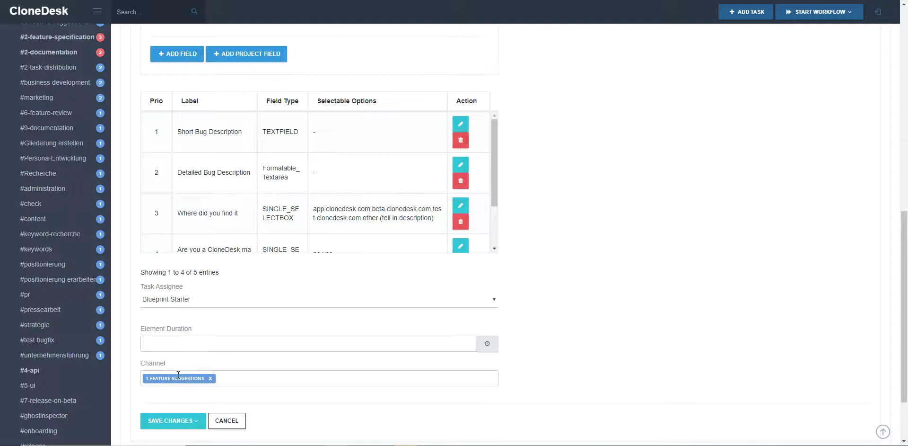
Examine the available ways to save changes to the element Describe the Desired Bug.
scroll(234, 391, "down", 2)
left_click(179, 341)
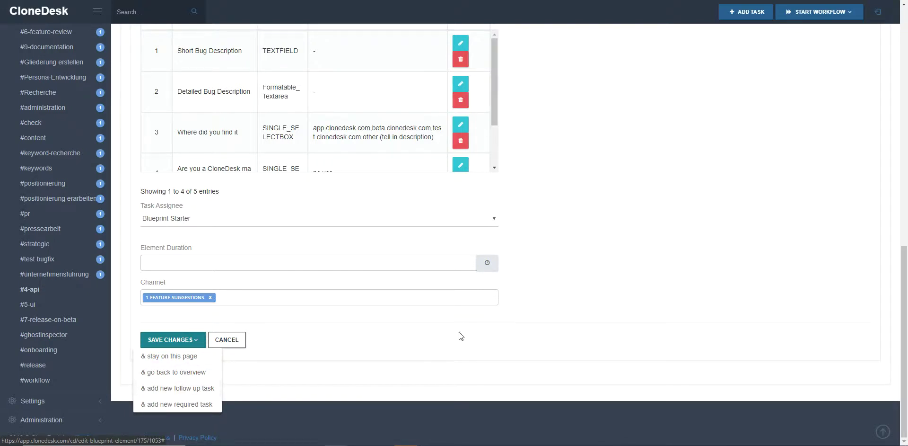
scroll(461, 336, "up", 12)
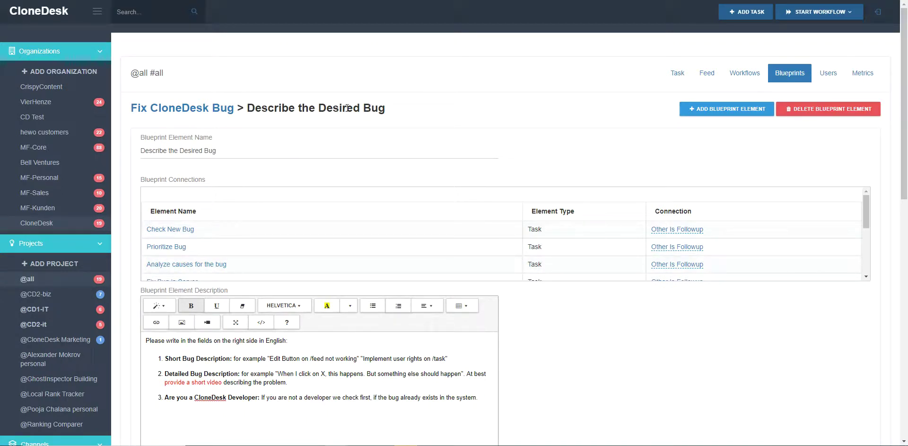
scroll(116, 156, "down", 12)
left_click(175, 374)
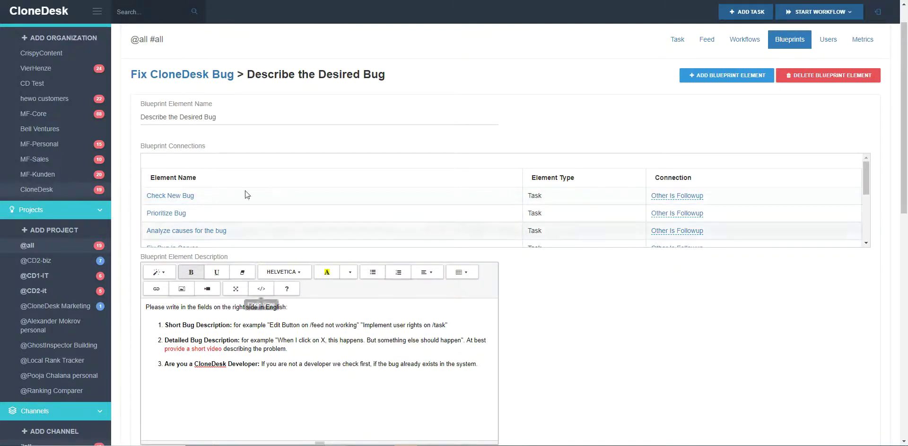
scroll(124, 197, "down", 1)
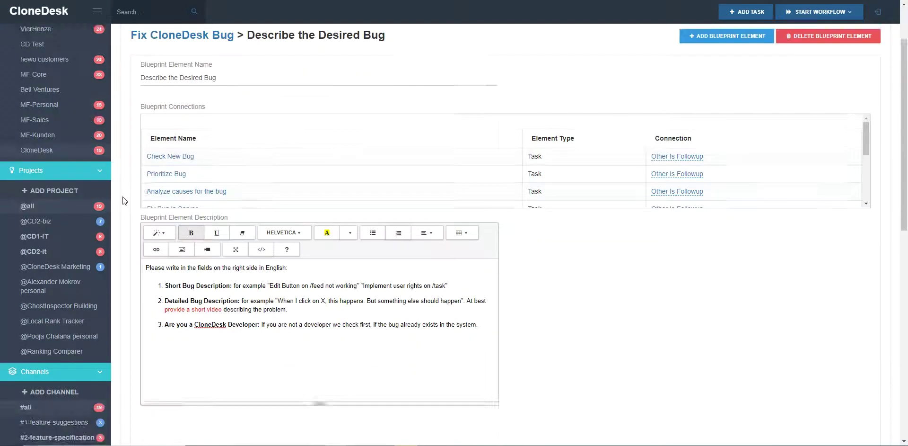
scroll(123, 197, "down", 10)
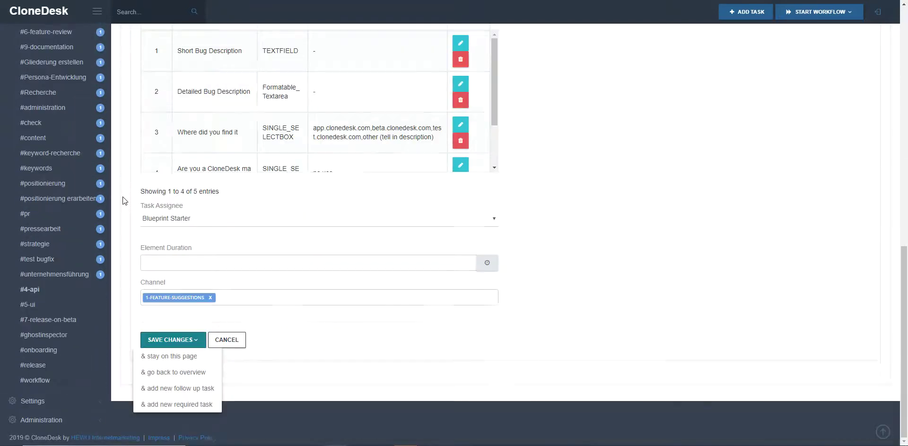
left_click(192, 404)
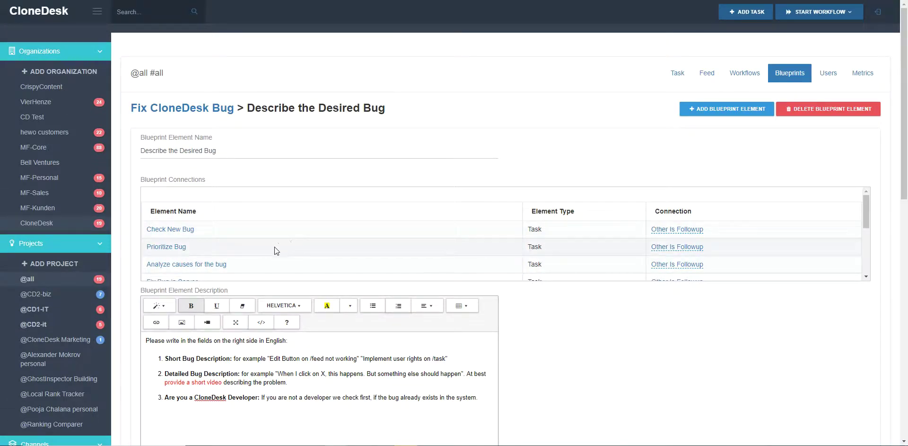
Open the connected element Check New Bug and review its rules for skipping the element and its link to Describe the Desired Bug.
left_click(173, 229)
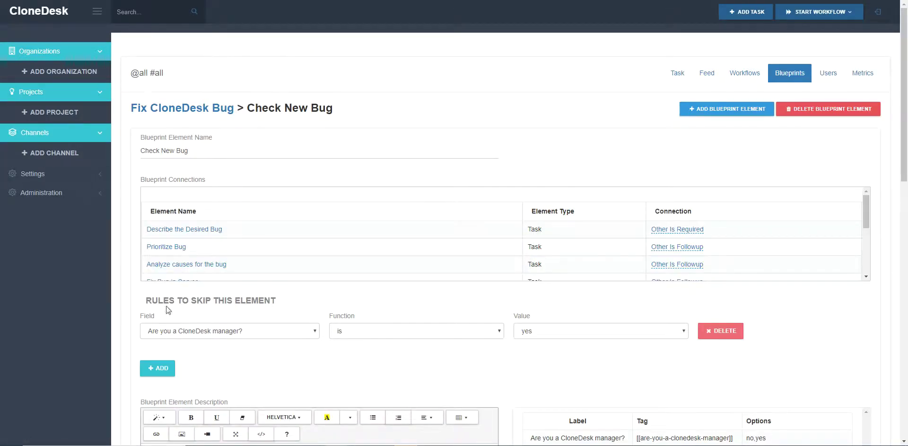
scroll(126, 272, "down", 1)
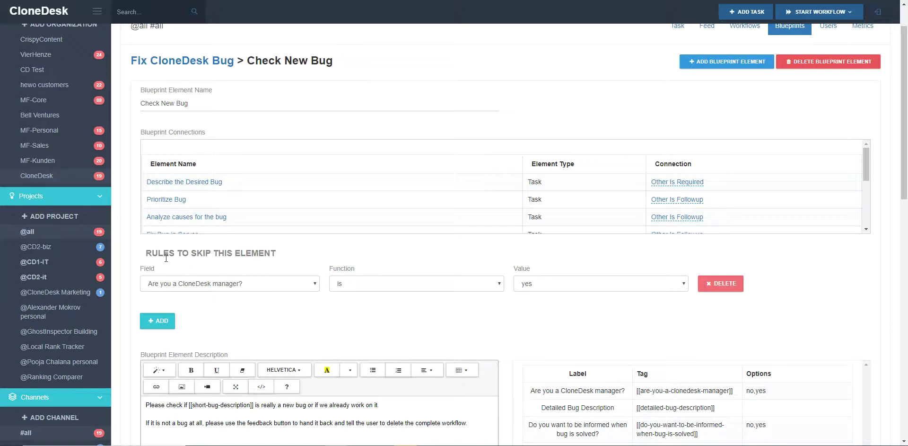
left_click_drag(150, 255, 273, 258)
left_click(272, 258)
left_click_drag(238, 184, 147, 182)
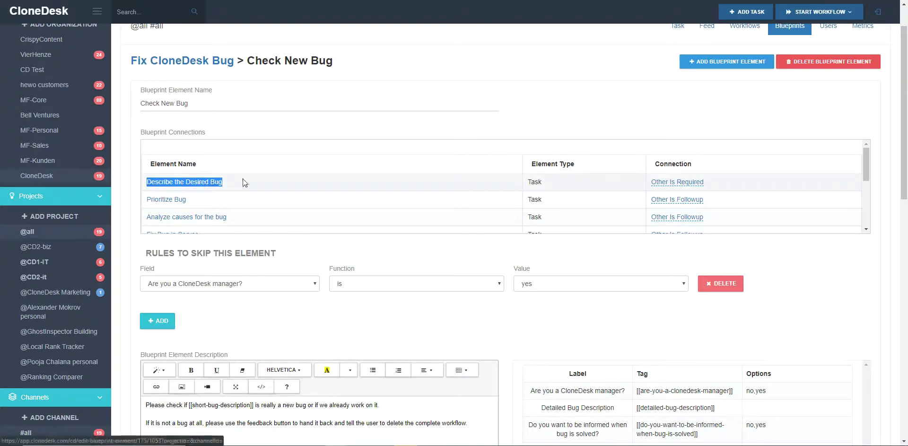
left_click(286, 133)
scroll(286, 135, "up", 1)
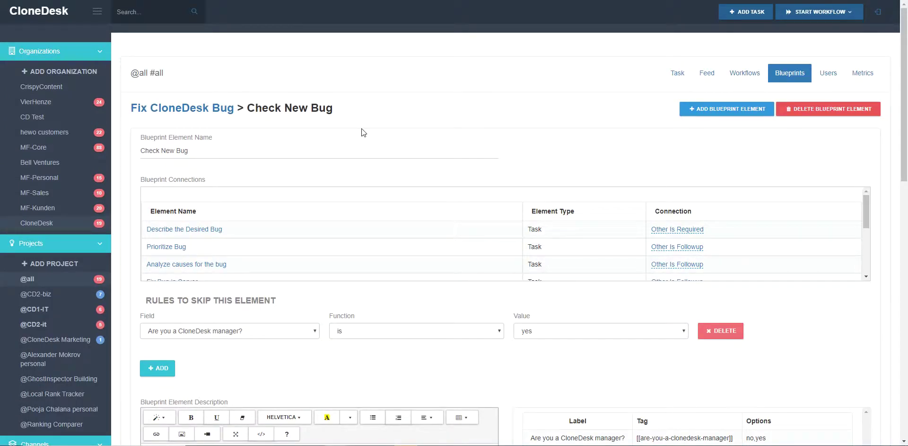
scroll(126, 176, "down", 1)
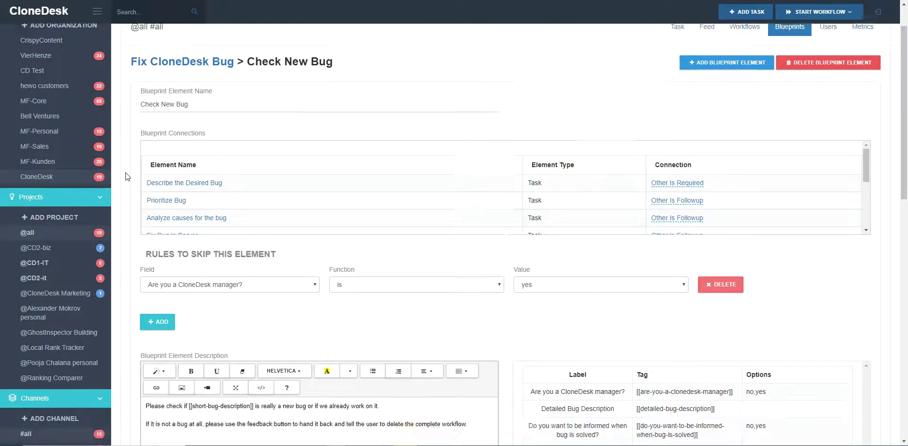
Review the description of Check New Bug, its field Is it a new bug?, and its assignee and channel settings.
scroll(125, 173, "down", 5)
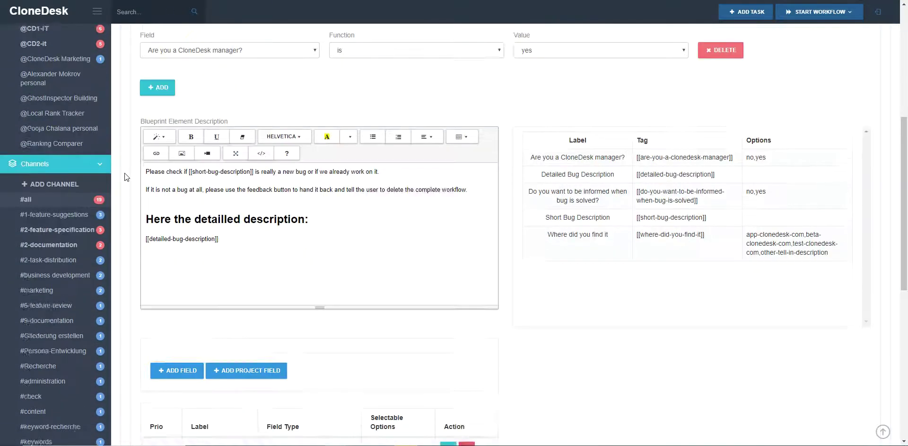
scroll(126, 176, "down", 1)
scroll(124, 171, "down", 2)
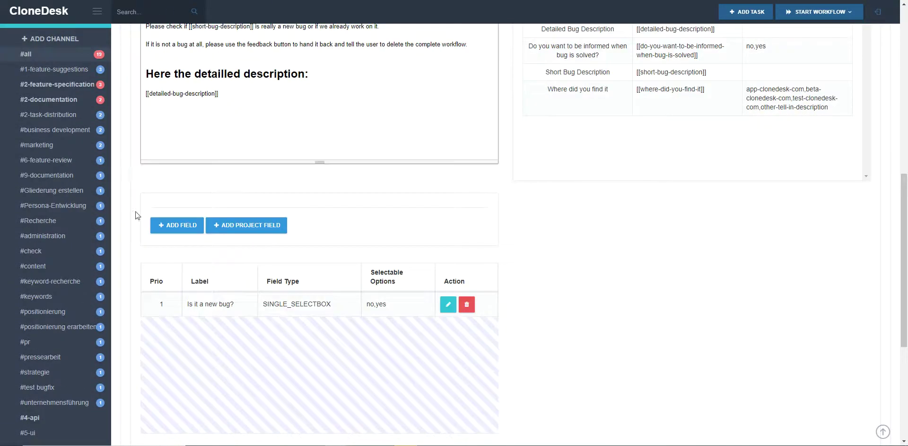
left_click_drag(187, 307, 245, 305)
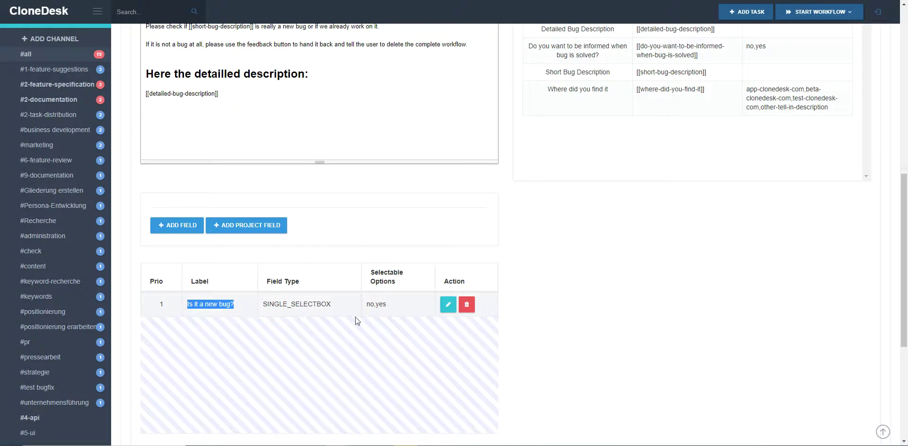
left_click(386, 304)
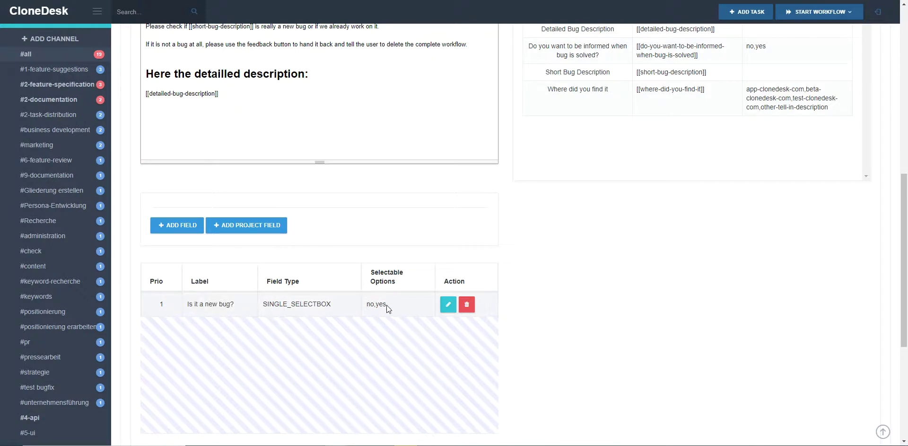
scroll(522, 231, "down", 5)
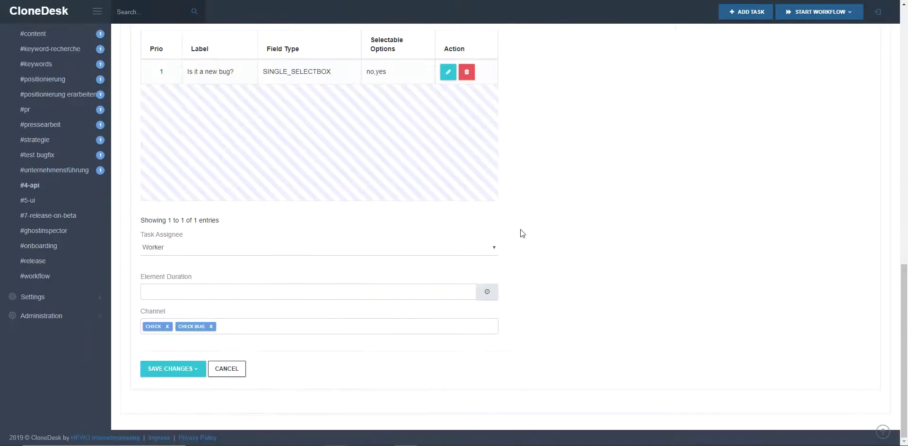
scroll(523, 232, "up", 7)
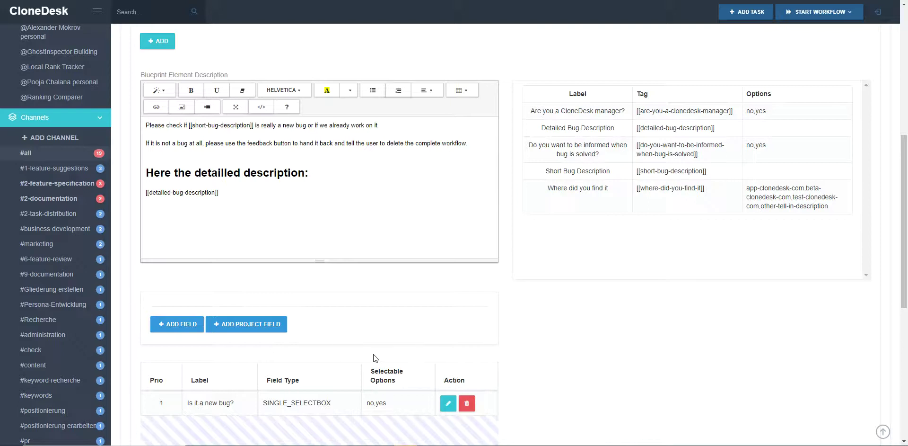
scroll(393, 334, "up", 1)
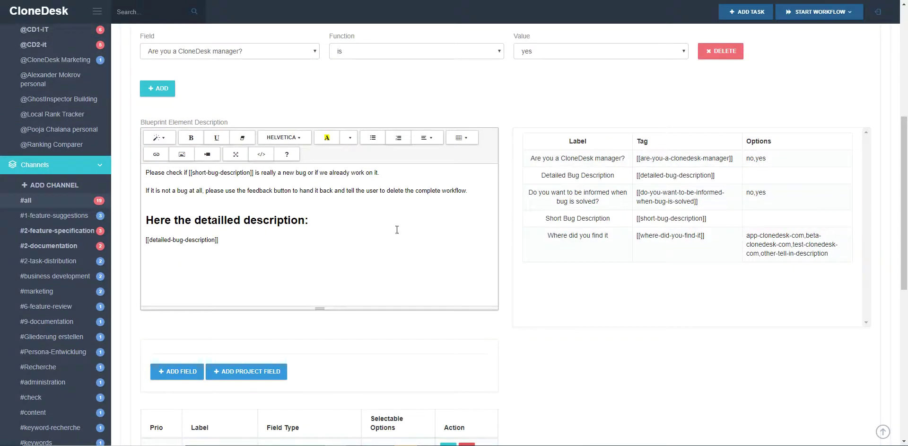
Examine the connection types of Describe the Desired Bug, Prioritize Bug and the remaining elements connected to Check New Bug.
scroll(512, 220, "up", 3)
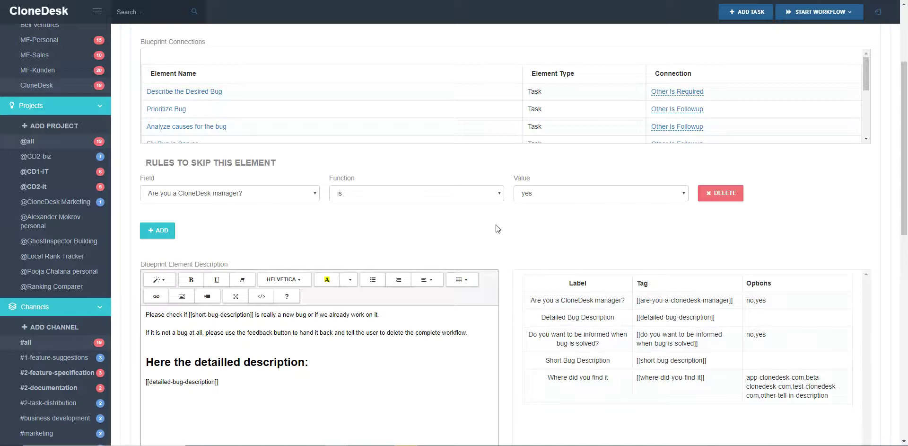
scroll(509, 245, "up", 2)
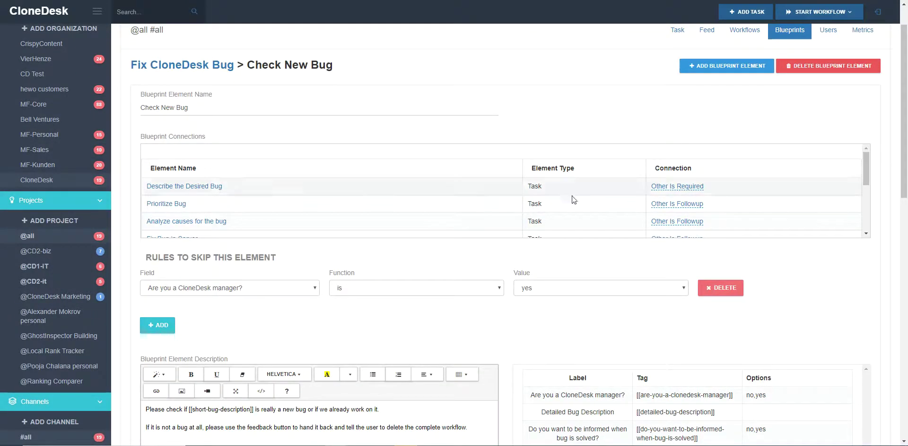
left_click_drag(712, 187, 649, 187)
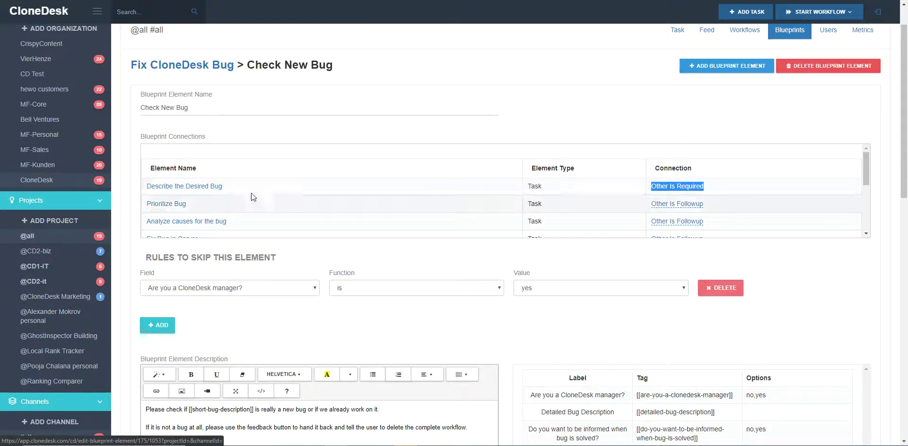
left_click_drag(746, 206, 650, 205)
scroll(722, 197, "down", 3)
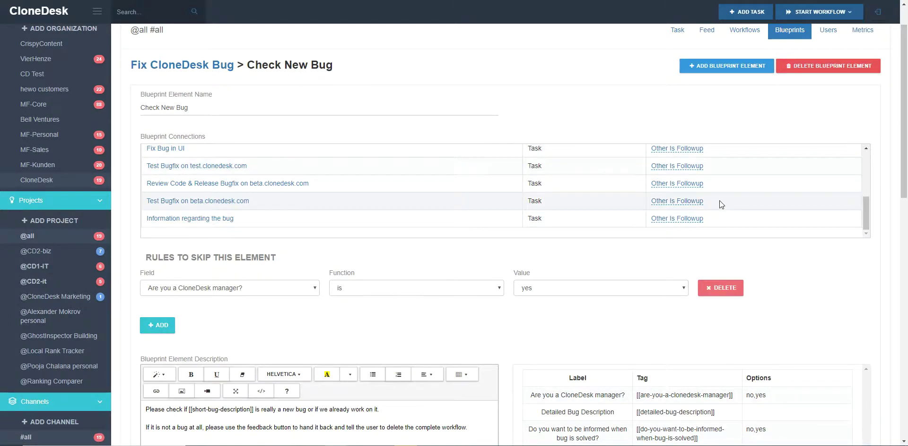
scroll(720, 200, "up", 3)
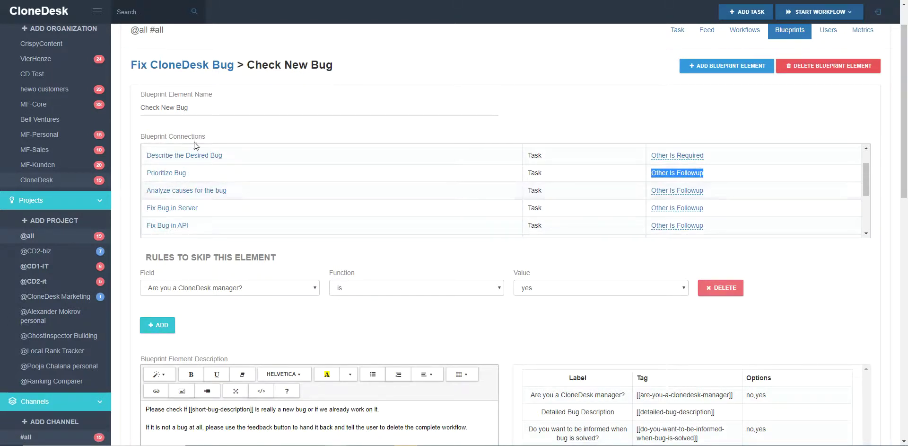
Trace the element order from Check New Bug through Prioritize Bug and Analyze causes for the bug to the Fix Bug elements.
triple_click(244, 112)
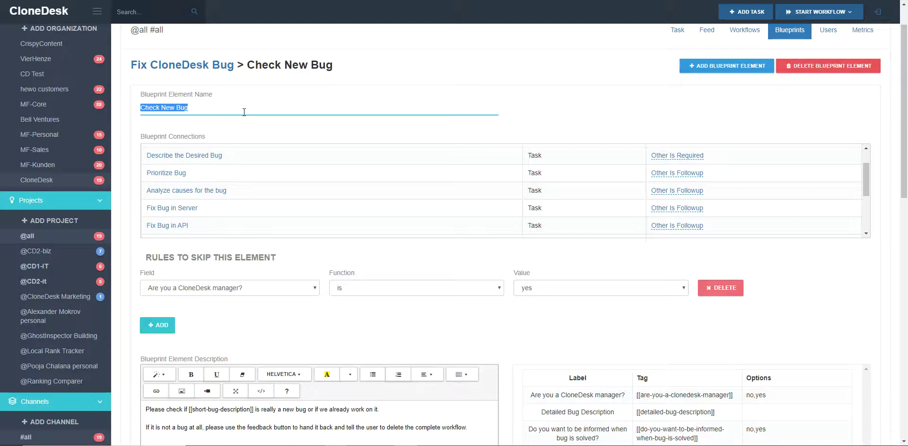
left_click_drag(227, 174, 186, 177)
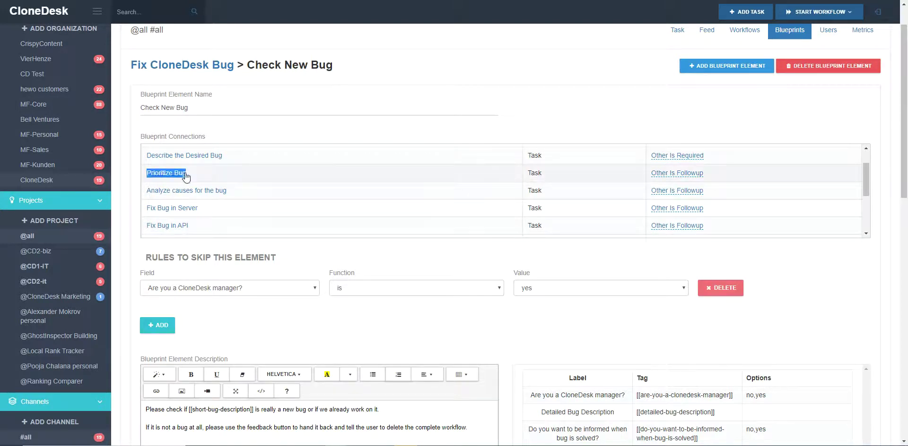
left_click(216, 174)
triple_click(238, 194)
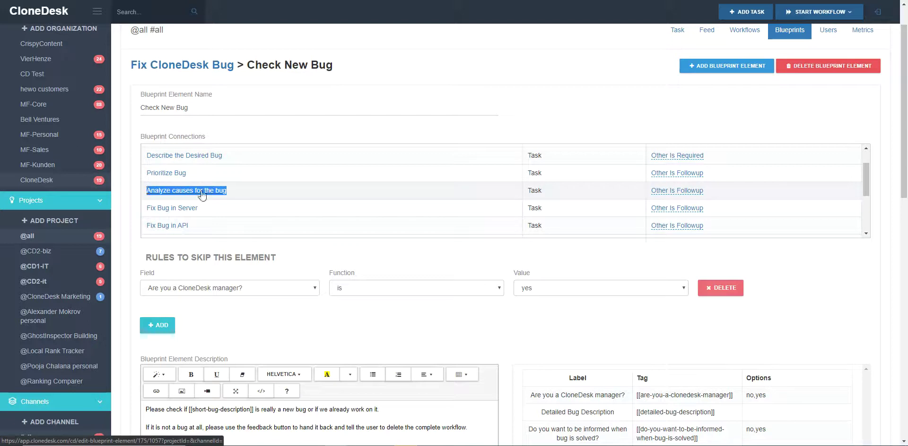
left_click_drag(231, 200, 144, 207)
scroll(230, 201, "down", 1)
scroll(229, 201, "up", 1)
left_click(244, 189)
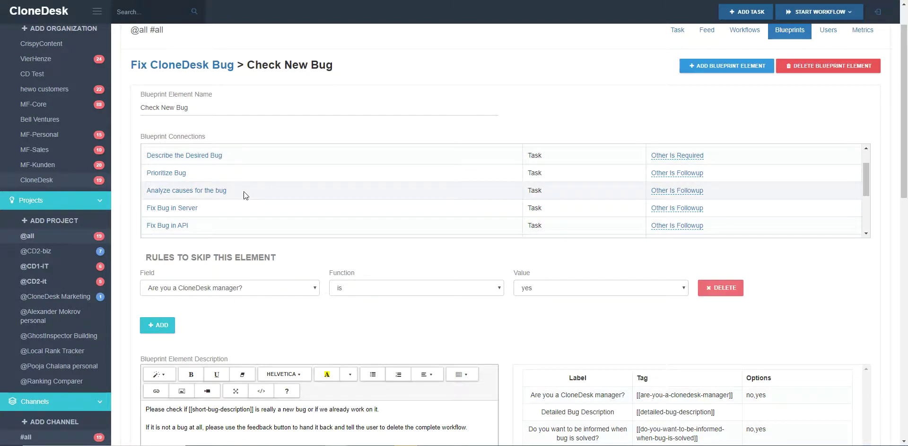
left_click_drag(866, 173, 865, 176)
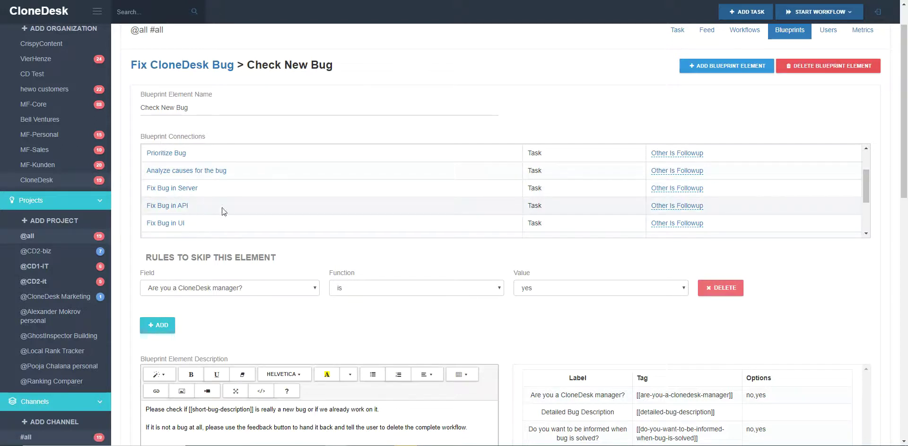
Review the remaining connections of Check New Bug, from Fix Bug in API through the Test Bugfix elements to Information regarding the bug.
left_click_drag(865, 193, 864, 210)
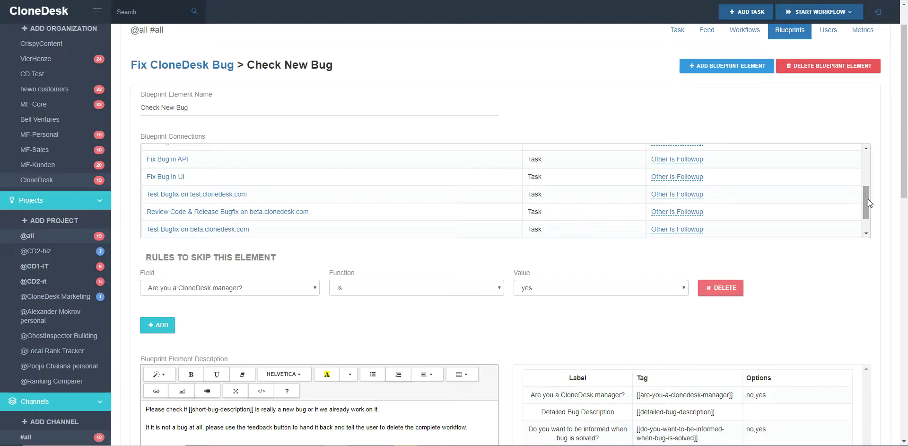
left_click_drag(868, 198, 867, 211)
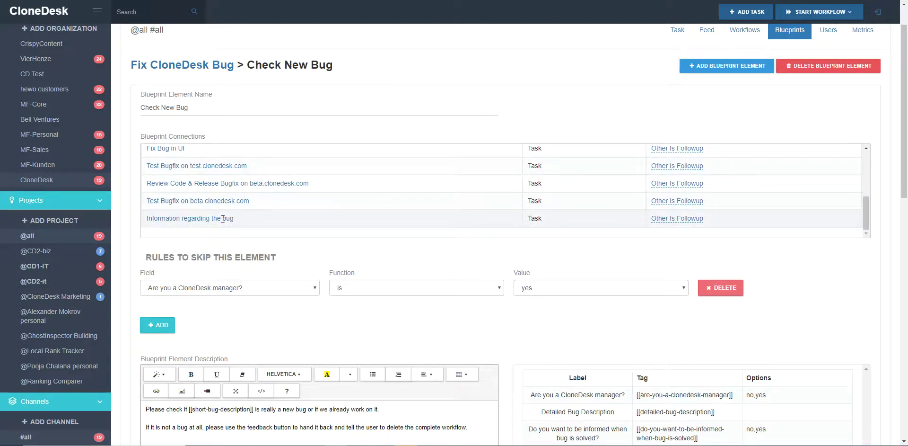
left_click_drag(246, 224, 147, 219)
left_click_drag(246, 226, 156, 220)
left_click(284, 218)
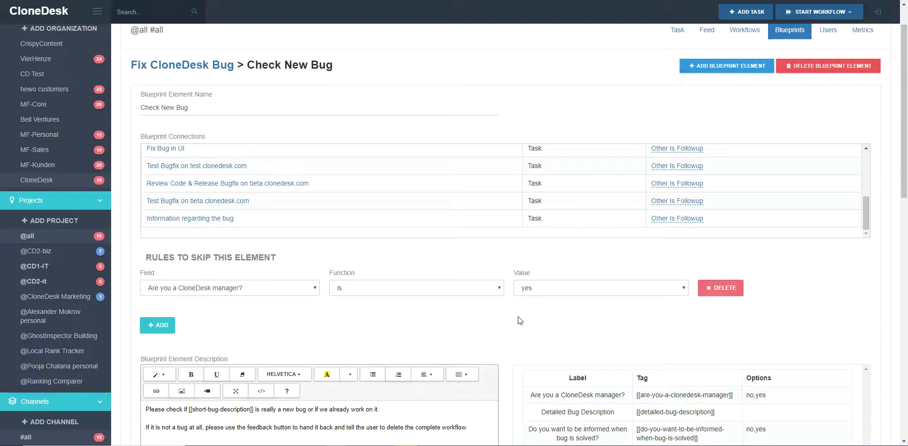
Examine the available field tags of Check New Bug and the use of [[short-bug-description]] in its element description.
scroll(520, 317, "down", 2)
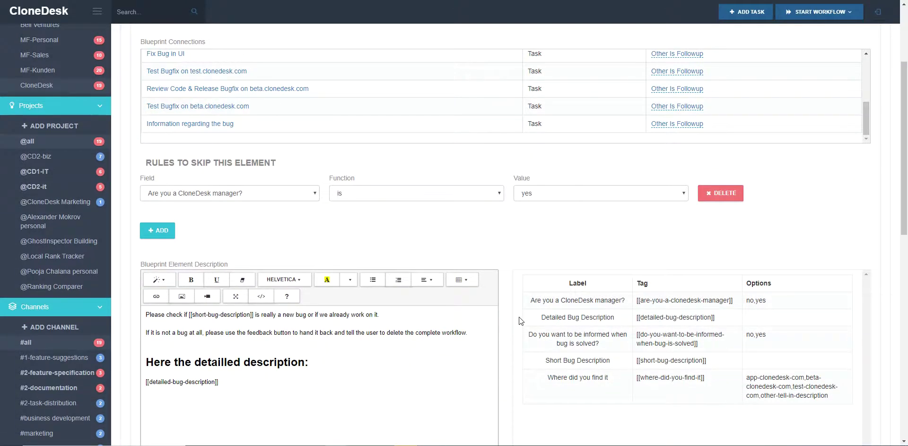
left_click_drag(637, 300, 740, 303)
left_click(740, 303)
left_click_drag(254, 315, 168, 316)
left_click(215, 321)
left_click_drag(148, 316, 254, 315)
left_click(197, 317)
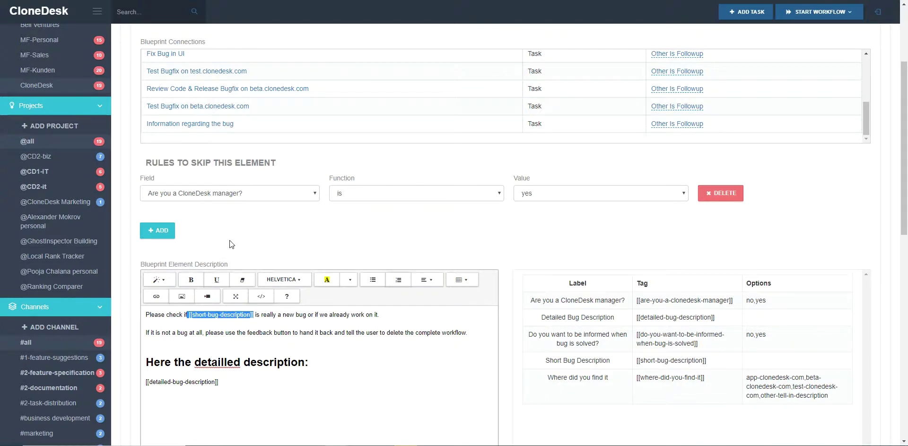
Switch to the task Test Bugfix on test.clonedesk.com and read its Detailed Bug Description.
left_click(197, 71)
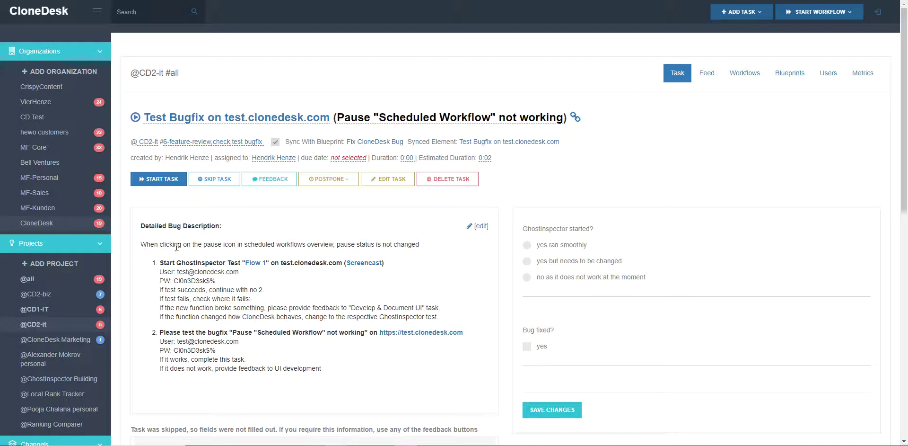
left_click_drag(141, 226, 228, 228)
left_click(168, 229)
left_click_drag(141, 243, 434, 246)
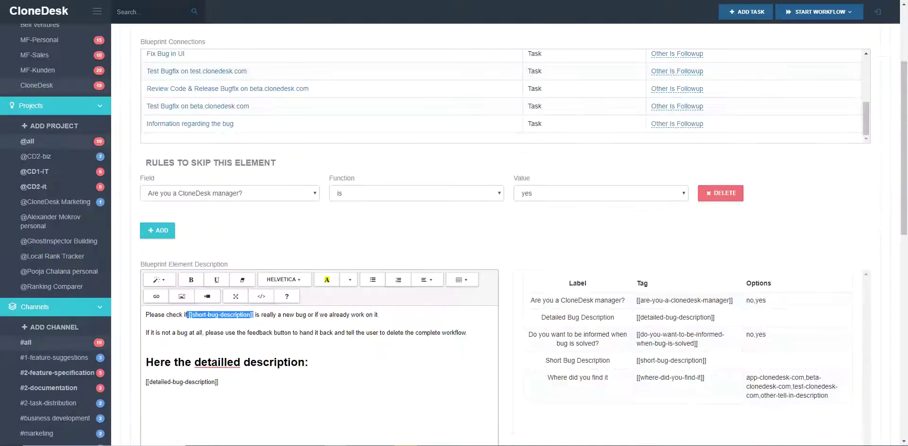
Return to Check New Bug and compare the [[detailed-bug-description]] tag in the tag list with its use in the description.
scroll(558, 291, "down", 1)
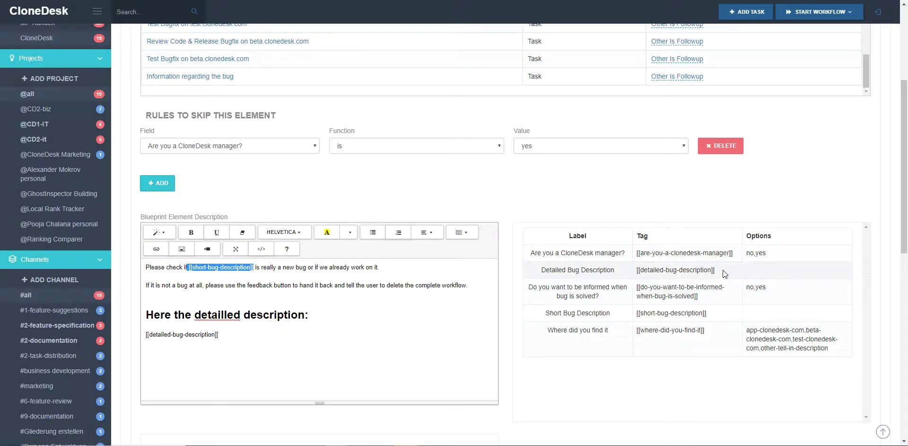
left_click_drag(716, 270, 643, 273)
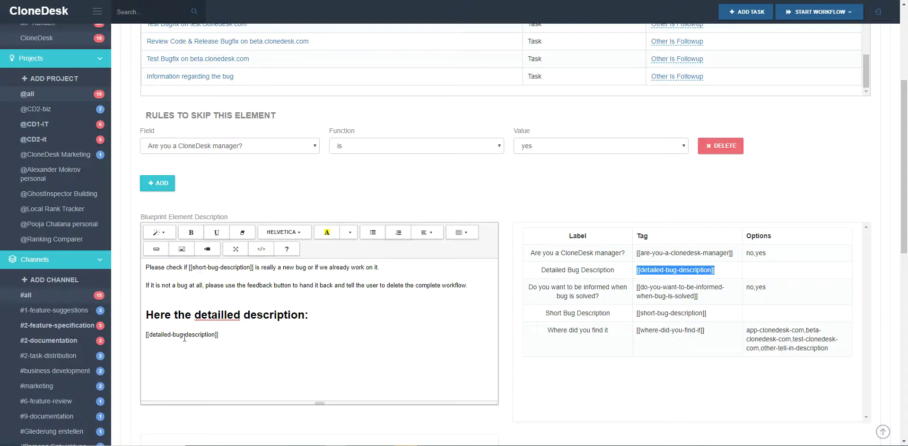
left_click_drag(145, 337, 263, 343)
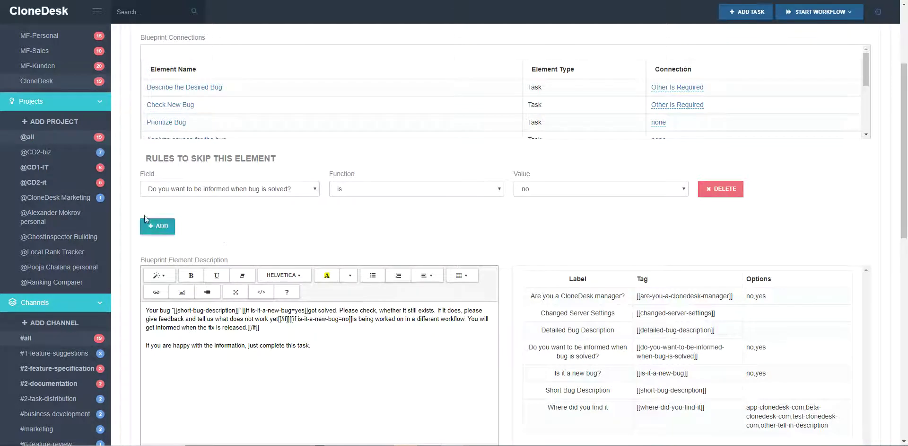
Switch between Information regarding the bug and Check New Bug, and check the latter's task field Is it a new bug?
scroll(143, 215, "up", 3)
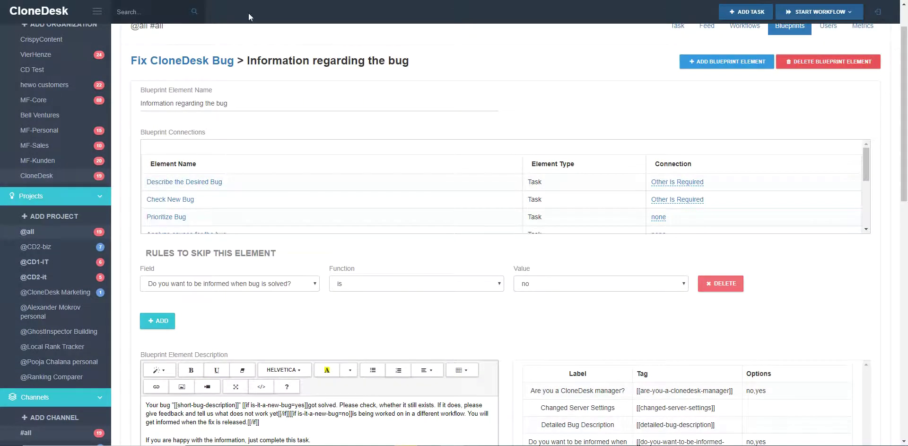
key("alt+Left")
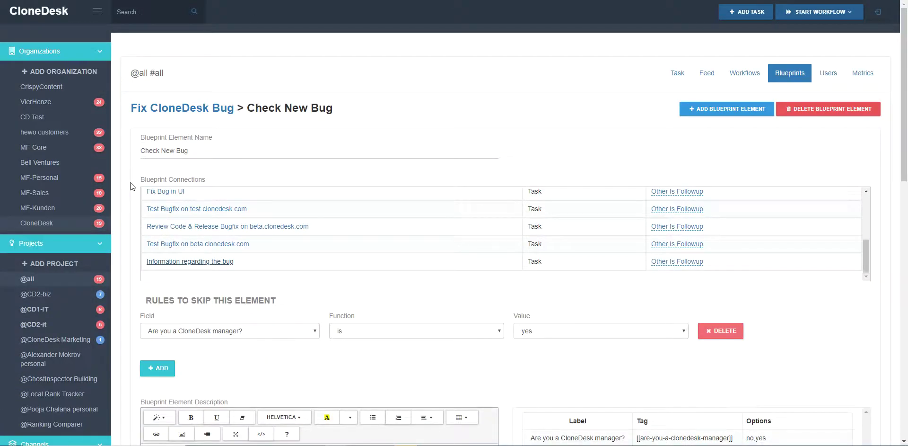
scroll(130, 183, "down", 6)
scroll(129, 184, "up", 3)
scroll(129, 184, "down", 4)
scroll(129, 184, "down", 3)
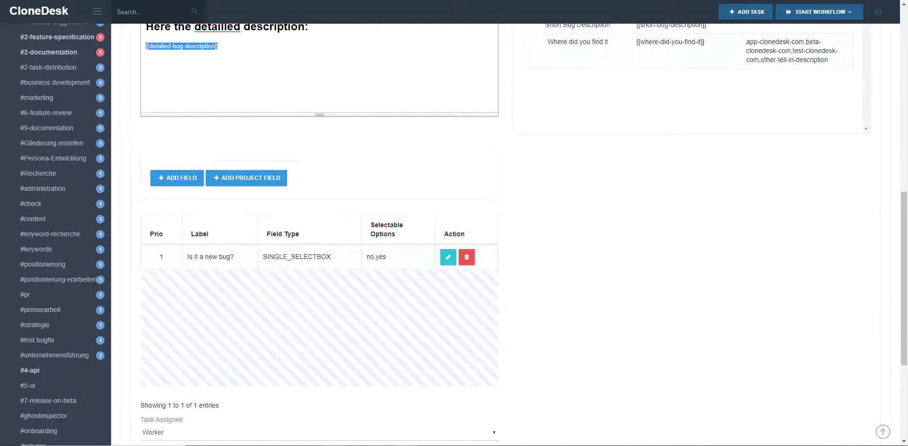
left_click_drag(187, 256, 244, 256)
left_click(240, 256)
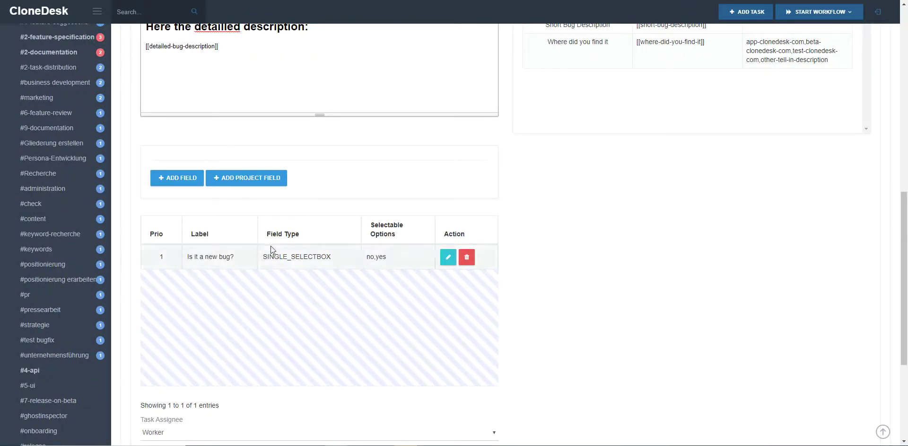
Examine the selectable options no and yes of the field Is it a new bug?
left_click_drag(364, 257, 374, 257)
scroll(633, 202, "up", 3)
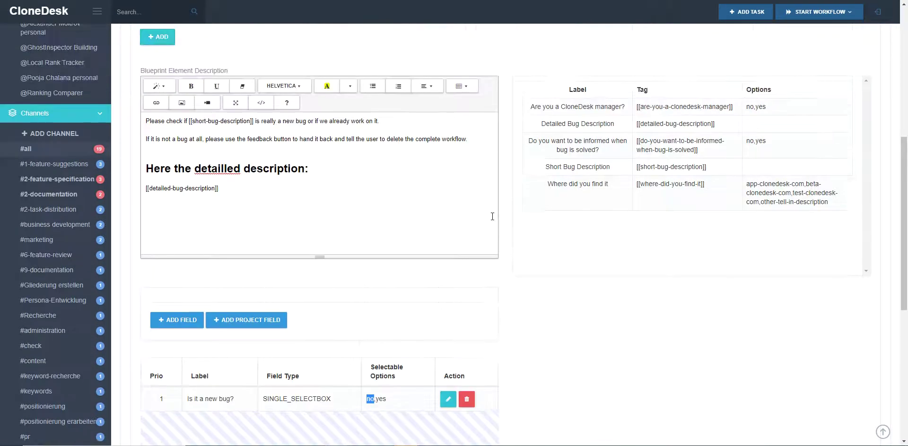
scroll(502, 278, "down", 2)
double_click(384, 305)
left_click(525, 265)
Go to Information regarding the bug and examine the [[short-bug-description]] tag and the [[if is-it-a-new-bug=yes]] condition in its description.
scroll(509, 201, "up", 3)
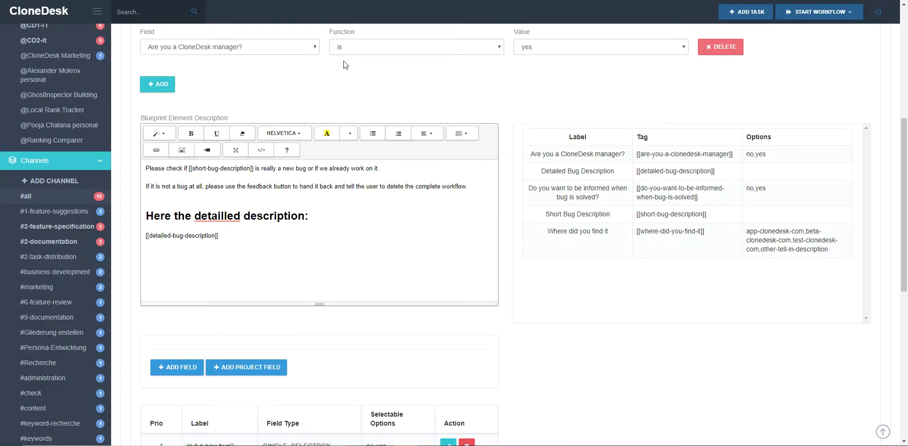
scroll(311, 100, "up", 1)
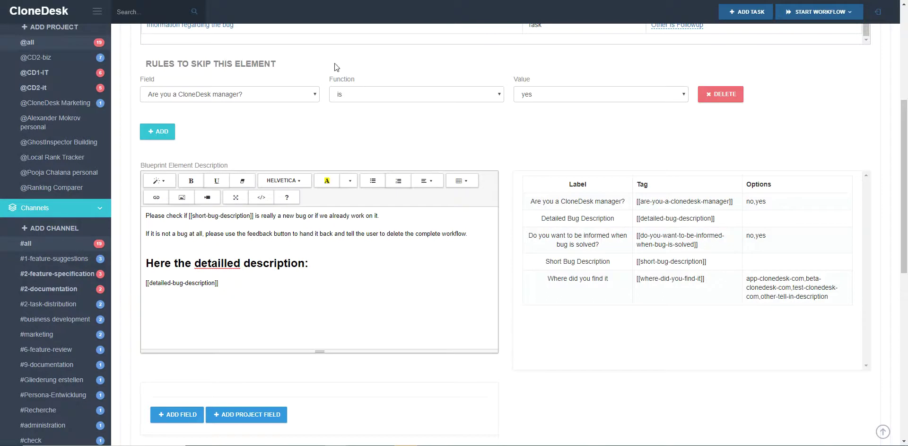
scroll(320, 78, "up", 3)
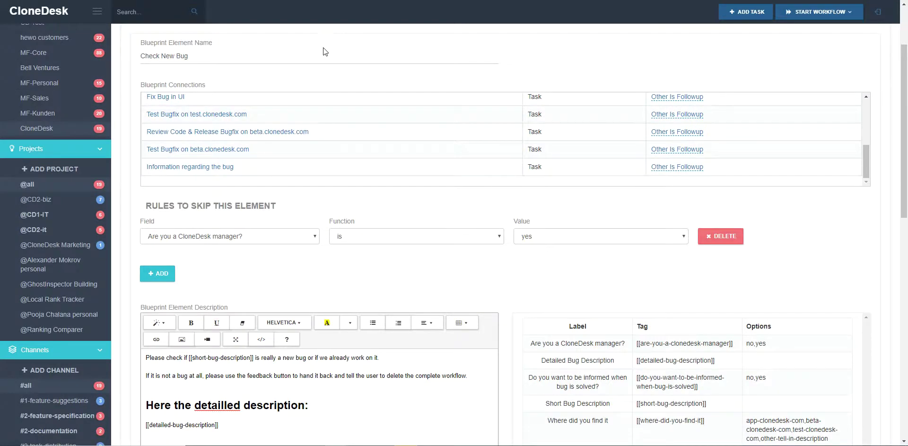
left_click(255, 0)
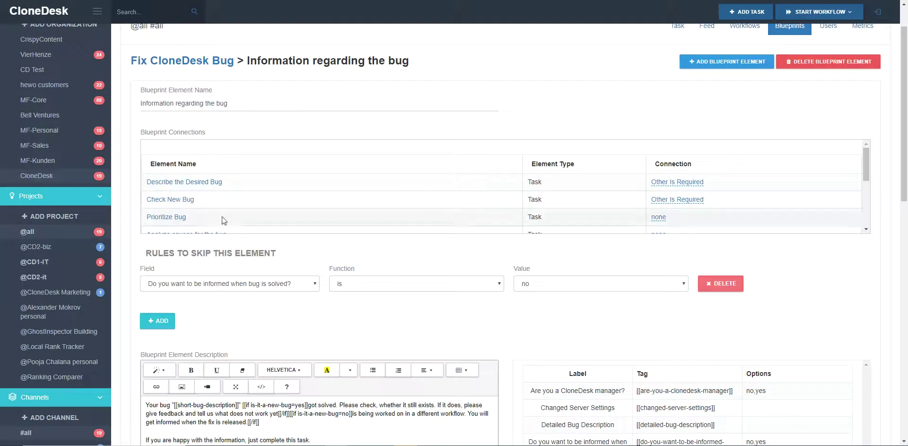
scroll(133, 188, "down", 3)
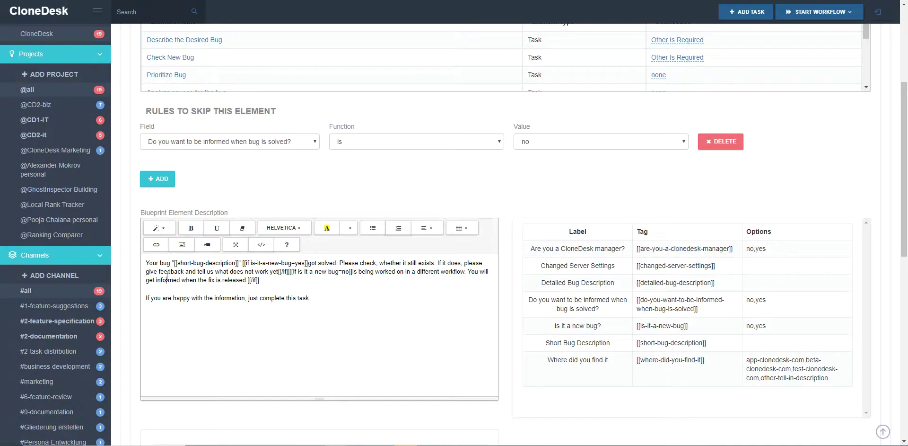
left_click_drag(144, 263, 190, 263)
left_click(190, 263)
left_click_drag(172, 263, 244, 263)
left_click(244, 263)
left_click_drag(244, 263, 309, 264)
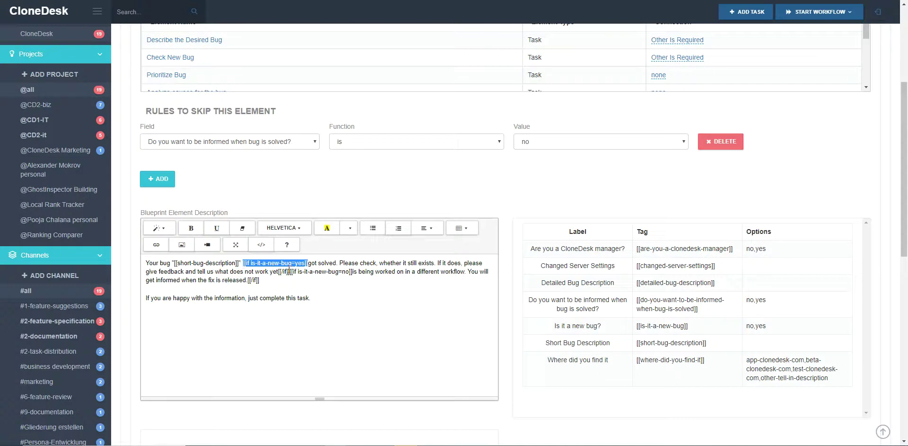
Read the description text enclosed by the is-it-a-new-bug=yes condition, including its request for feedback.
left_click(320, 262)
left_click_drag(309, 263, 278, 271)
left_click(356, 277)
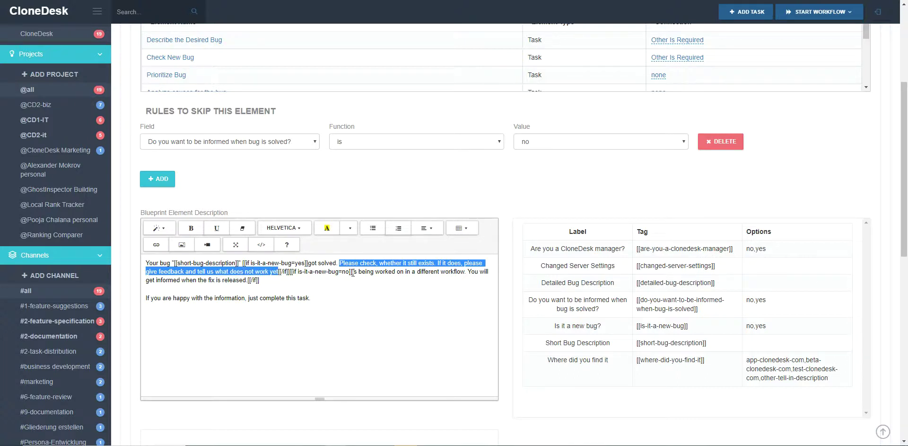
left_click(317, 263)
left_click_drag(307, 263, 278, 272)
Check how Information regarding the bug is connected to Test Bugfix on beta.clonedesk.com.
scroll(242, 189, "up", 2)
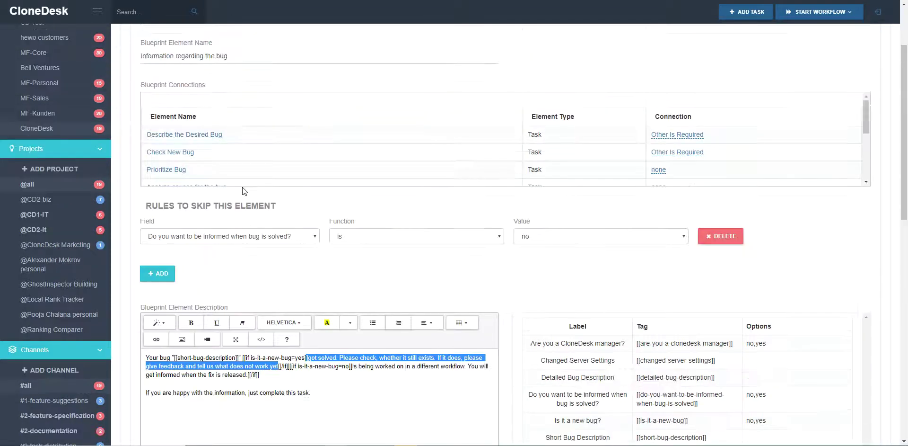
scroll(246, 234, "up", 2)
scroll(245, 237, "down", 5)
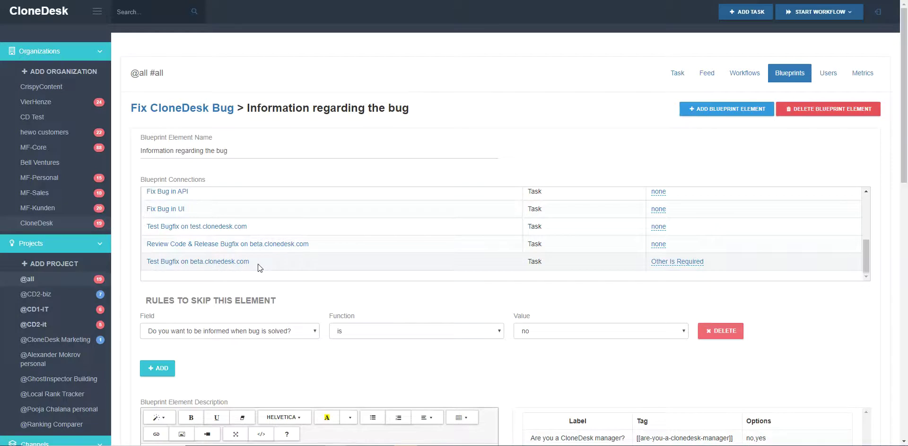
left_click_drag(711, 261, 118, 249)
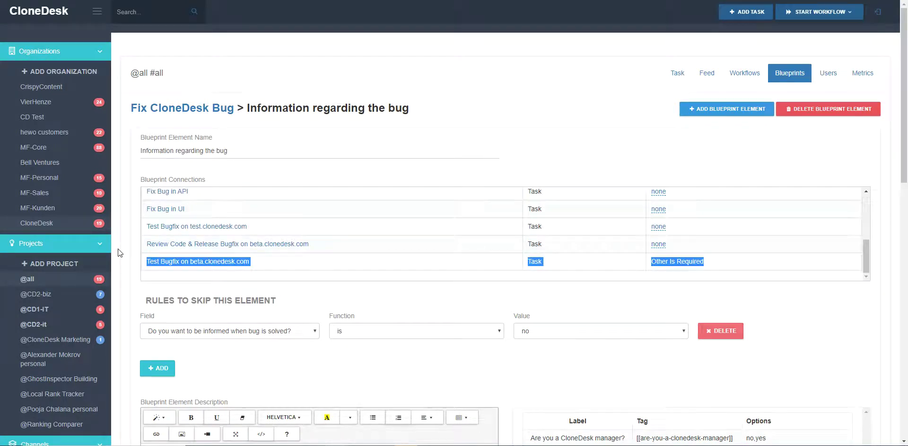
Check the connection to Check New Bug and read the description text enclosed by the is-it-a-new-bug=no condition.
scroll(118, 248, "down", 5)
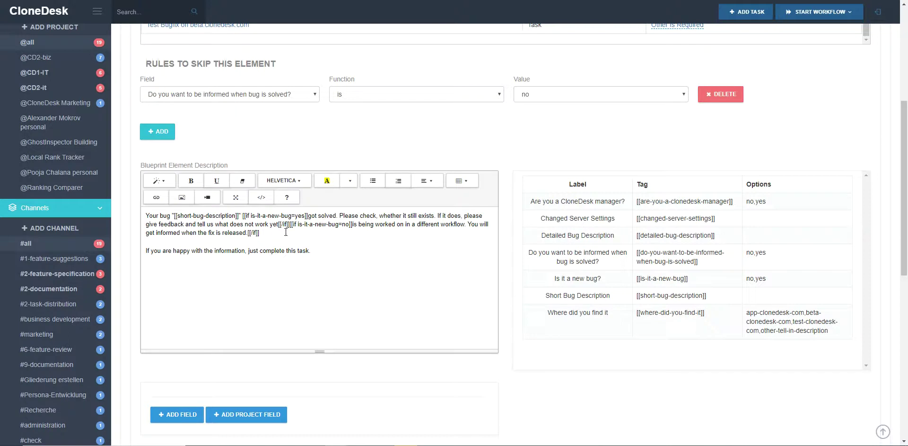
scroll(144, 135, "up", 4)
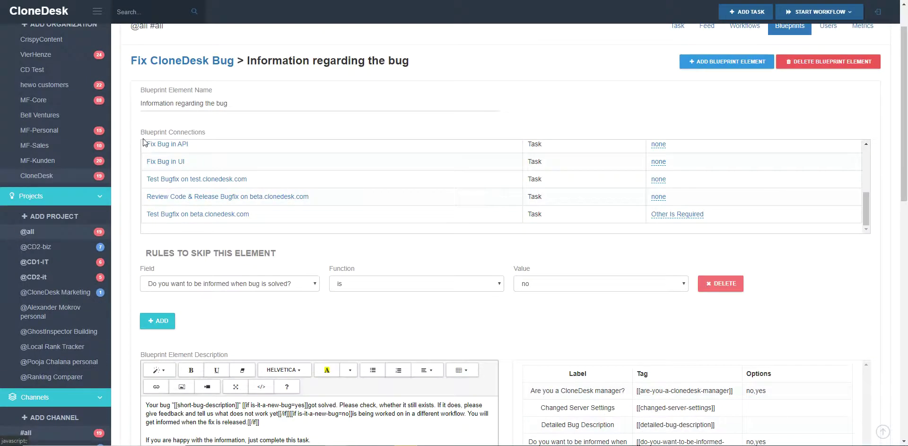
scroll(250, 178, "up", 5)
left_click_drag(198, 203, 144, 198)
scroll(124, 191, "down", 3)
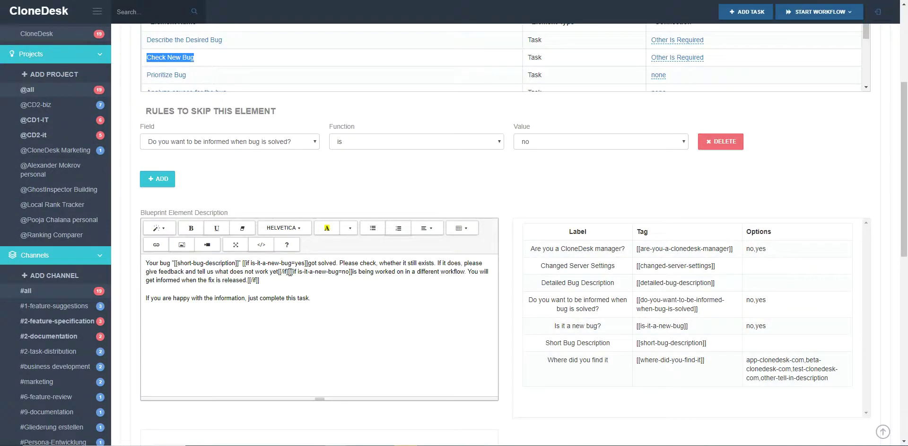
left_click_drag(352, 272, 246, 279)
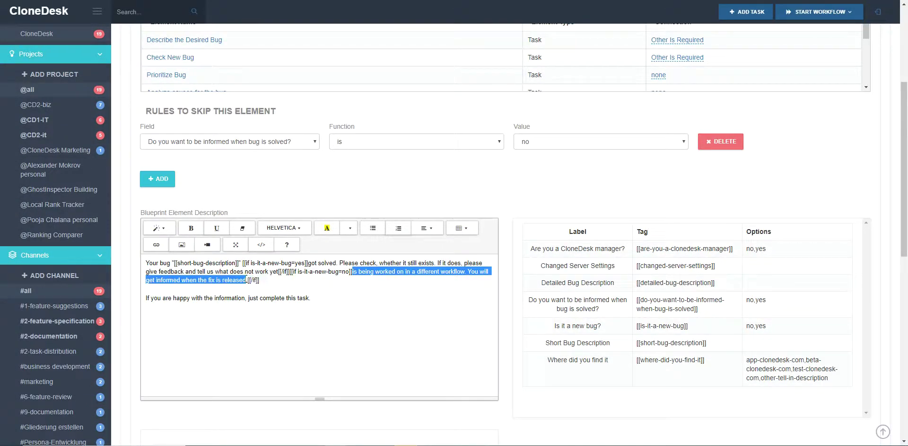
left_click(263, 280)
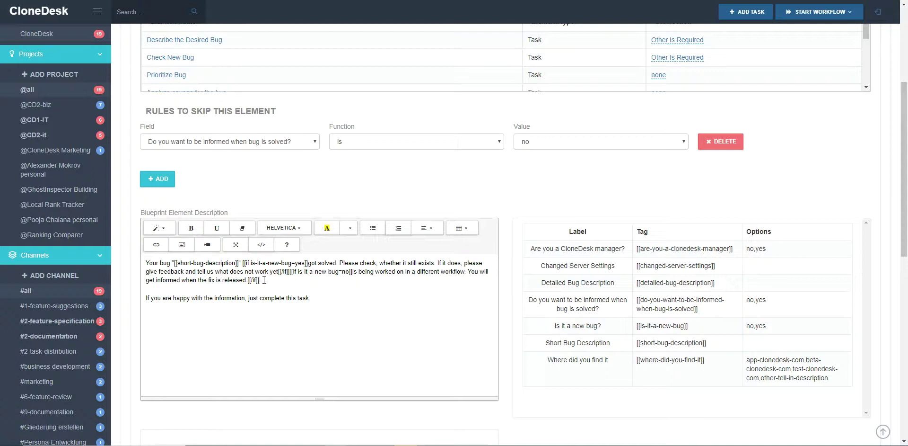
Switch back to the task Test Bugfix on test.clonedesk.com and reread its detailed bug description and first instructions.
scroll(255, 199, "up", 1)
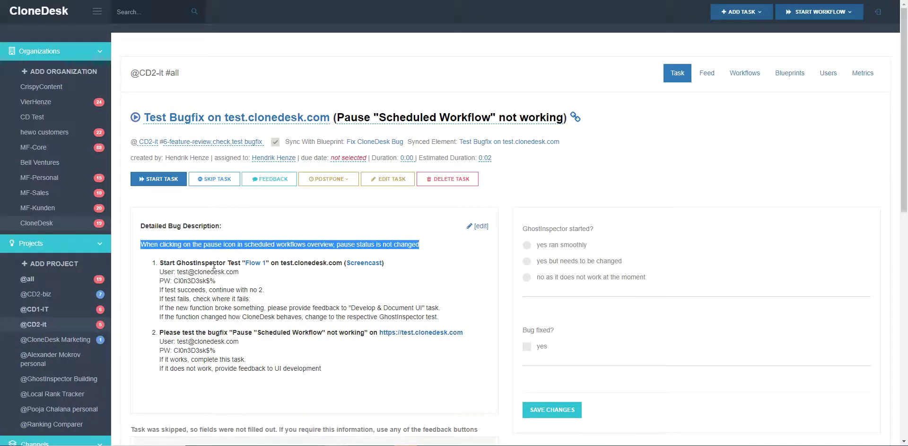
left_click(208, 294)
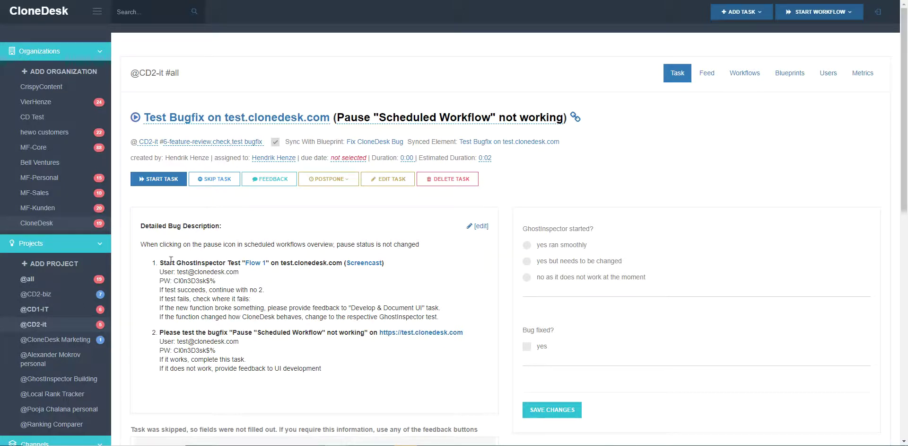
left_click_drag(160, 263, 300, 307)
left_click(281, 306)
left_click_drag(144, 245, 429, 249)
left_click(427, 248)
left_click_drag(169, 244, 360, 244)
left_click(206, 243)
Read the task's instructions for starting the GhostInspector test "Flow 1" and testing the bugfix on test.clonedesk.com.
left_click_drag(190, 262, 341, 263)
left_click(298, 287)
left_click_drag(162, 260, 345, 263)
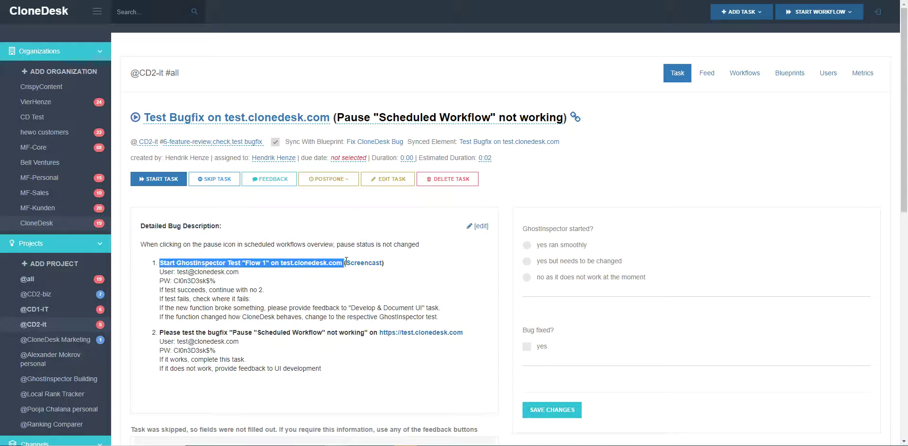
left_click_drag(160, 279, 303, 289)
left_click(171, 326)
left_click_drag(169, 332, 353, 333)
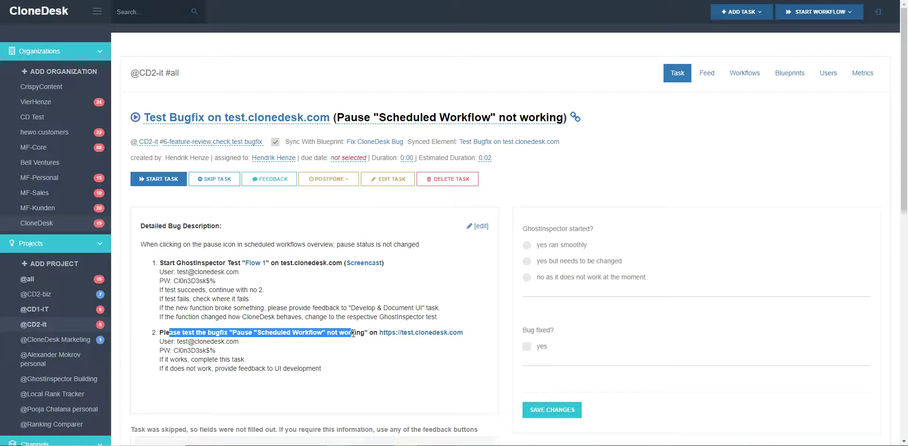
left_click(326, 345)
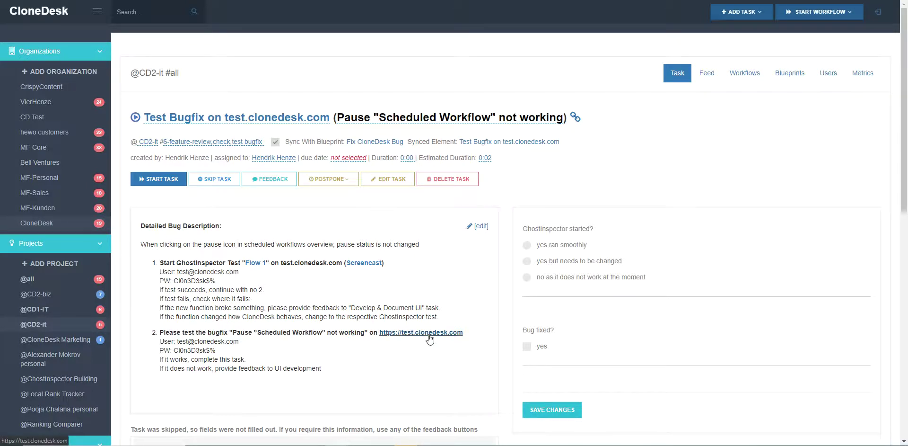
Read the test account's user and password lines under the second instruction for testing the bugfix on test.clonedesk.com.
left_click_drag(176, 341, 248, 343)
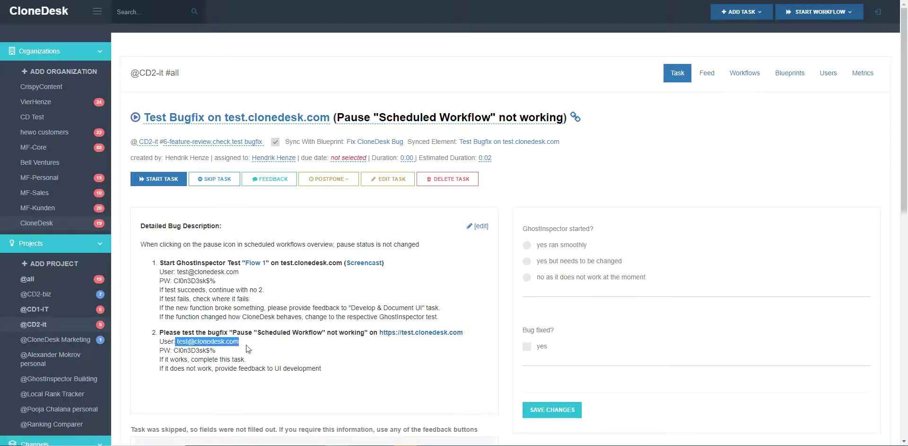
left_click(186, 348)
left_click_drag(171, 350, 251, 356)
left_click(193, 349)
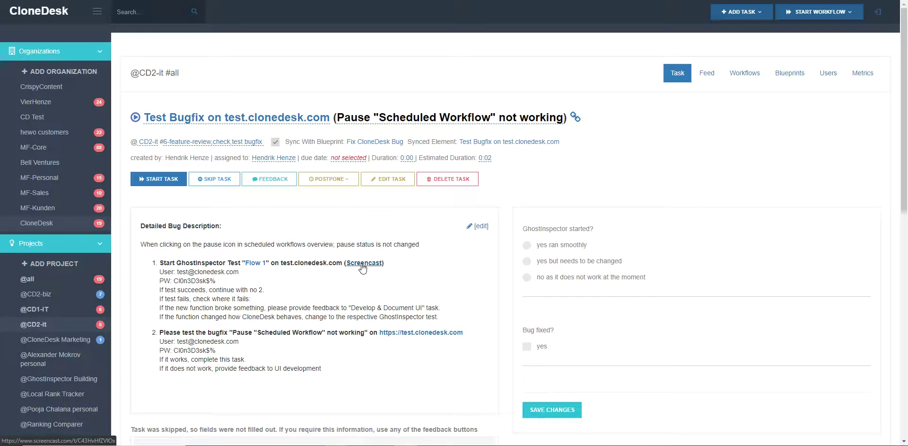
Review the tasks from the same workflow, checking the status details and the assignee of Analyze causes for the bug.
scroll(343, 275, "down", 10)
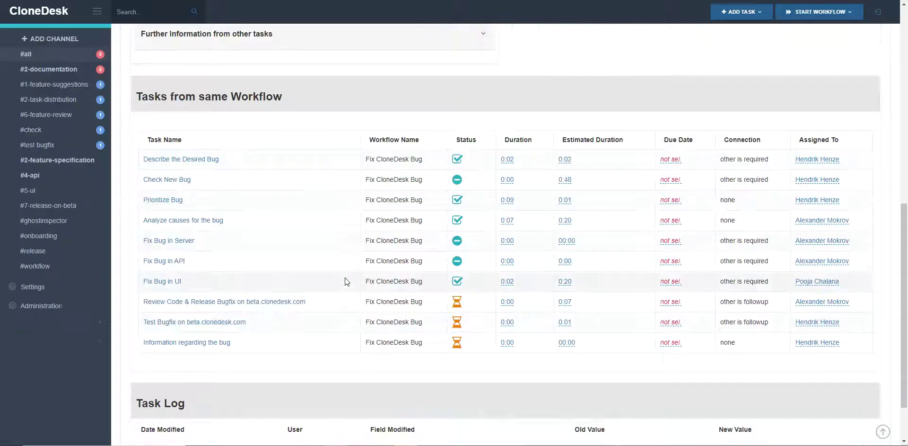
mouse_move(457, 258)
mouse_move(458, 220)
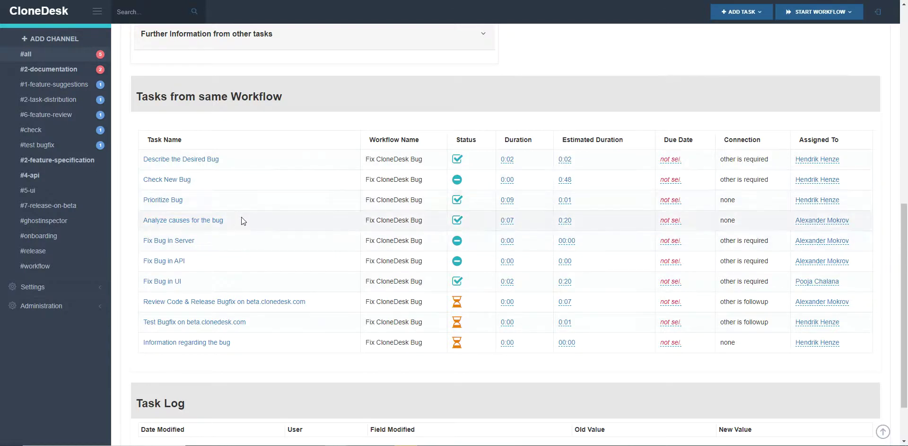
left_click_drag(230, 218, 141, 222)
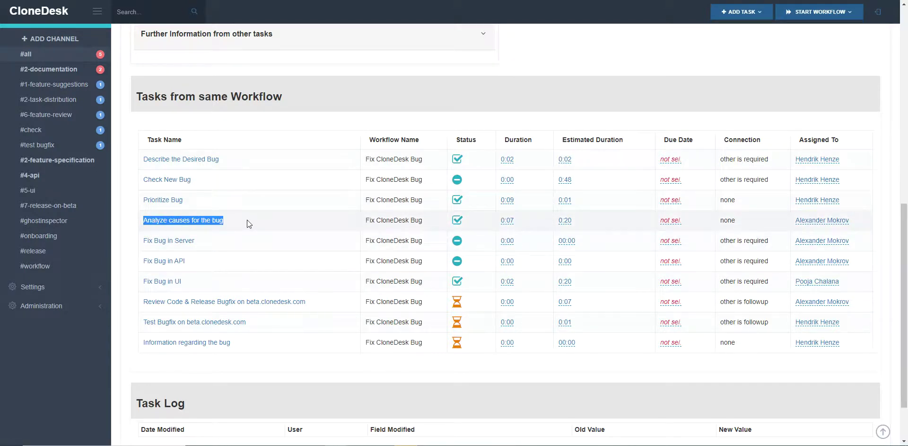
left_click_drag(863, 222, 783, 223)
left_click(760, 226)
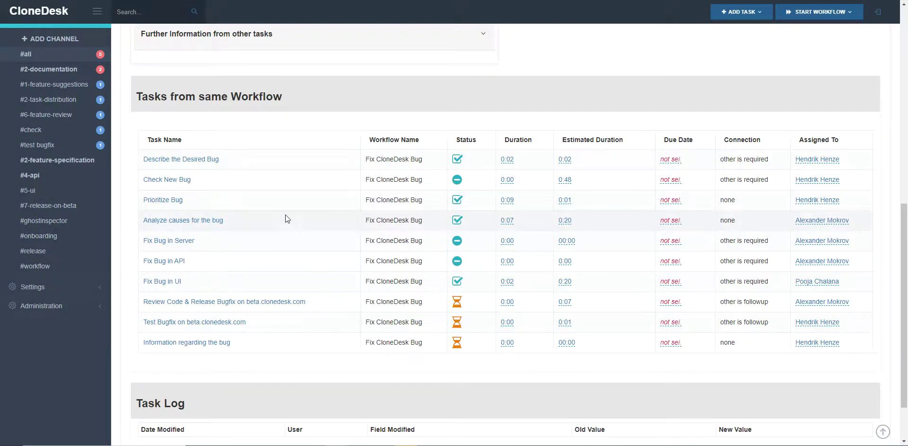
Open Analyze causes for the bug in a separate browser tab and review its answers on UI, API and server changes.
middle_click(199, 221)
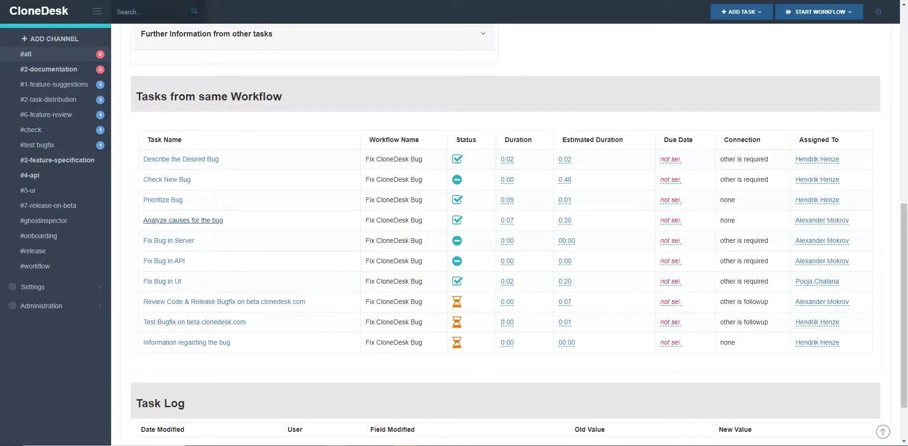
key("ctrl+Tab")
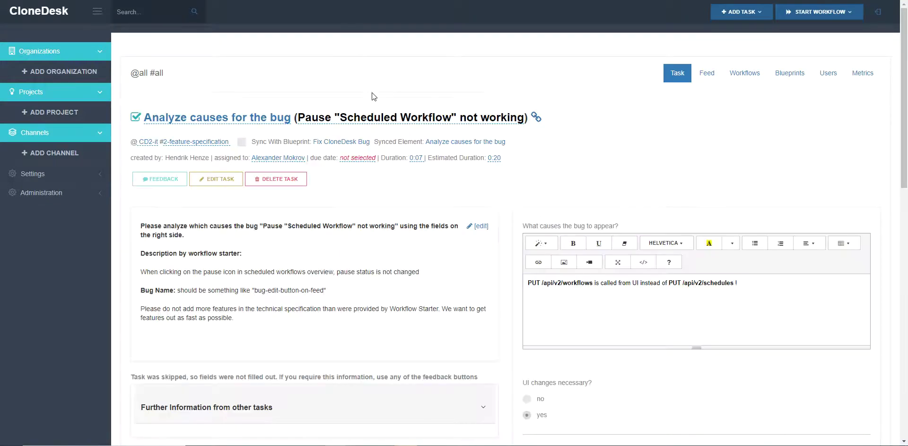
scroll(376, 142, "down", 3)
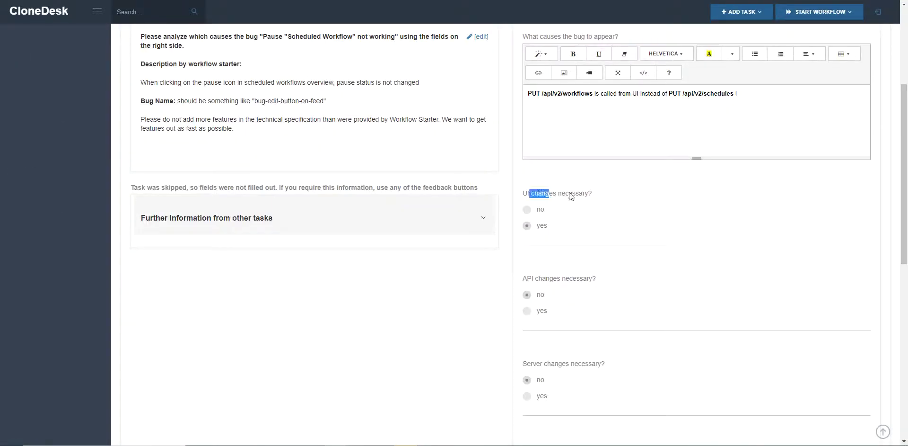
scroll(527, 199, "down", 8)
scroll(515, 196, "up", 6)
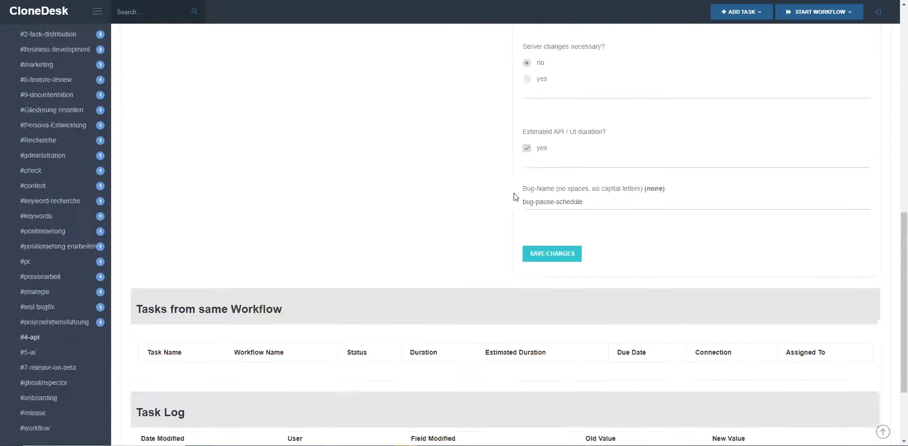
scroll(485, 195, "up", 1)
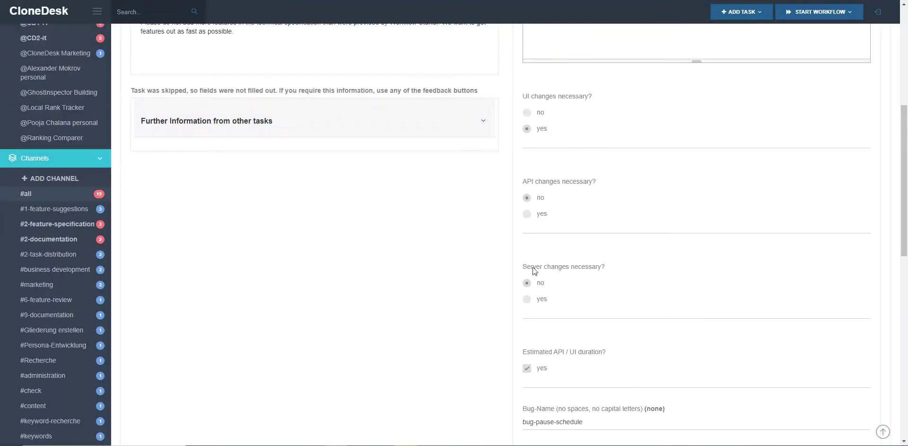
scroll(583, 203, "down", 2)
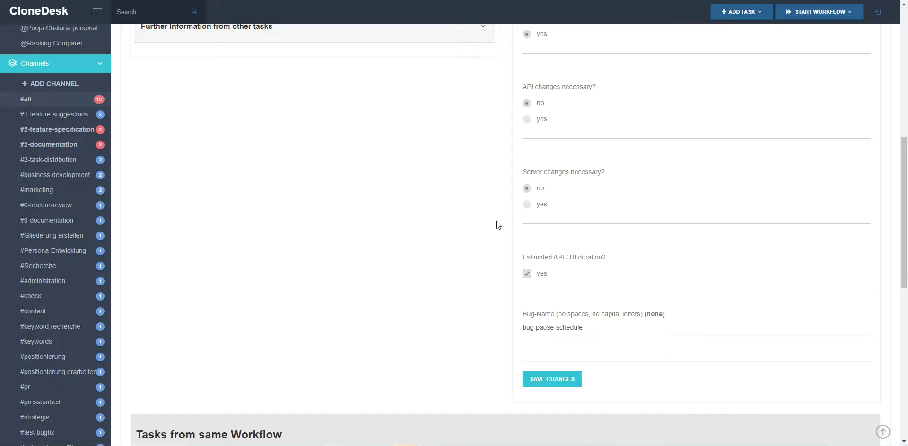
Check the Estimated API / UI duration field and the estimated duration of Fix Bug in UI in the workflow's task list.
left_click_drag(529, 257, 611, 258)
left_click(547, 282)
scroll(474, 271, "down", 5)
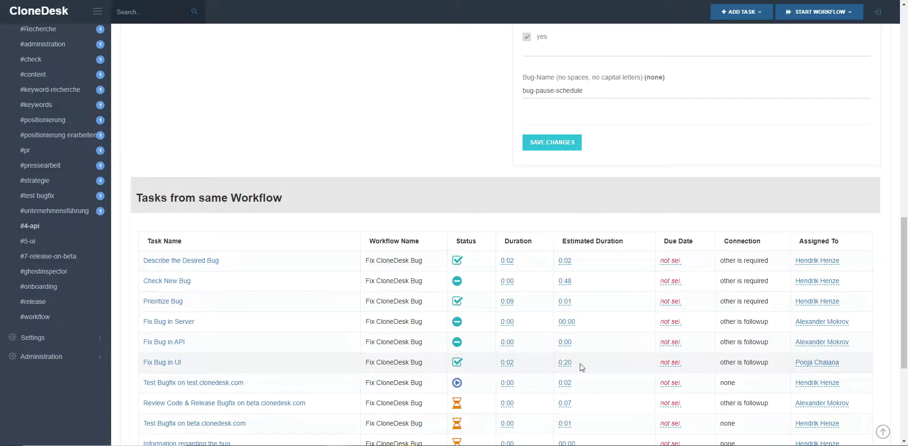
left_click_drag(577, 363, 558, 361)
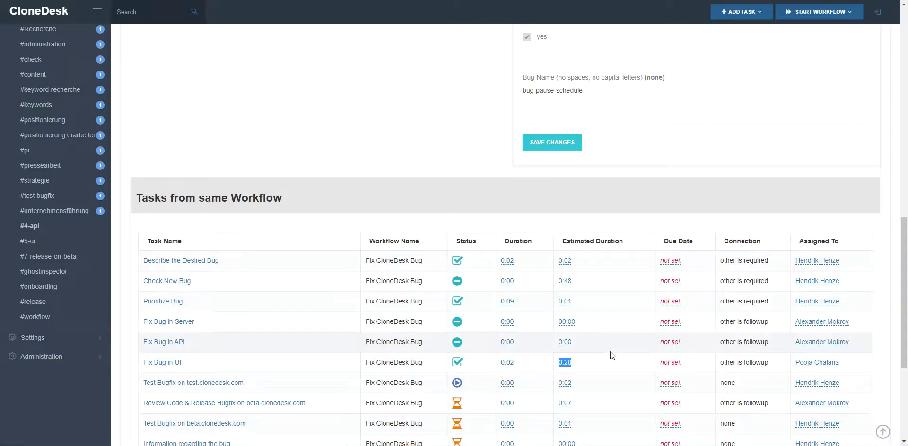
Return to the Test Bugfix on test.clonedesk.com task and inspect the skip reasons for Fix Bug in Server and Fix Bug in API.
left_click(71, 1)
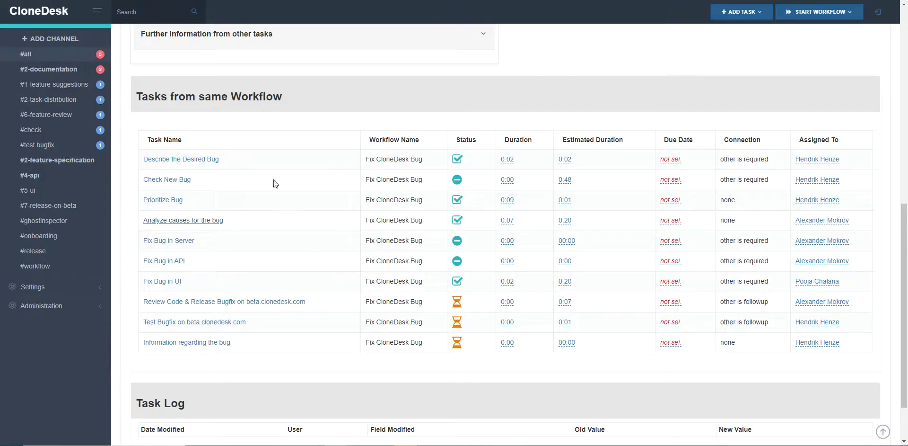
mouse_move(457, 243)
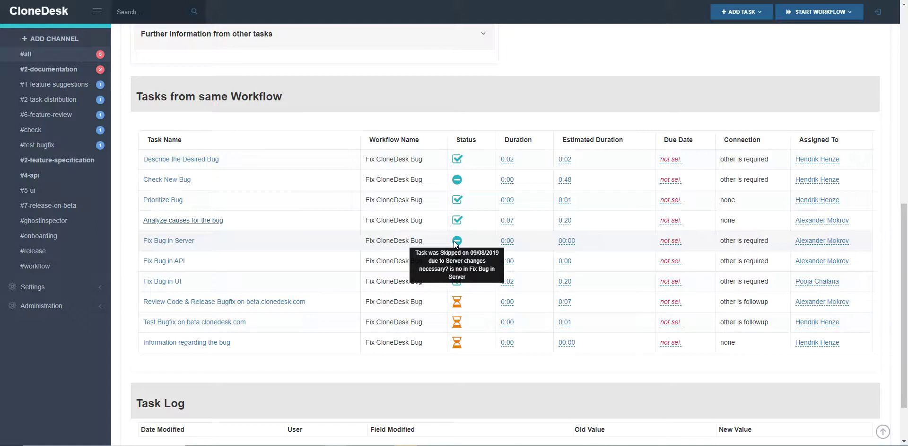
mouse_move(457, 262)
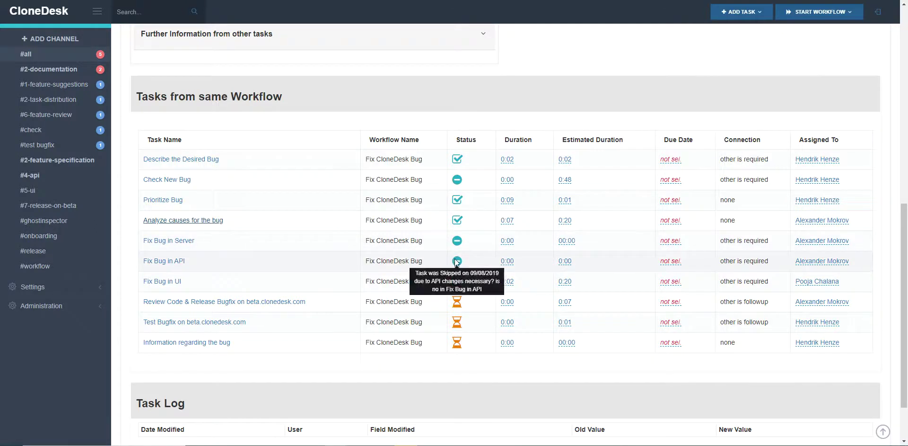
mouse_move(459, 245)
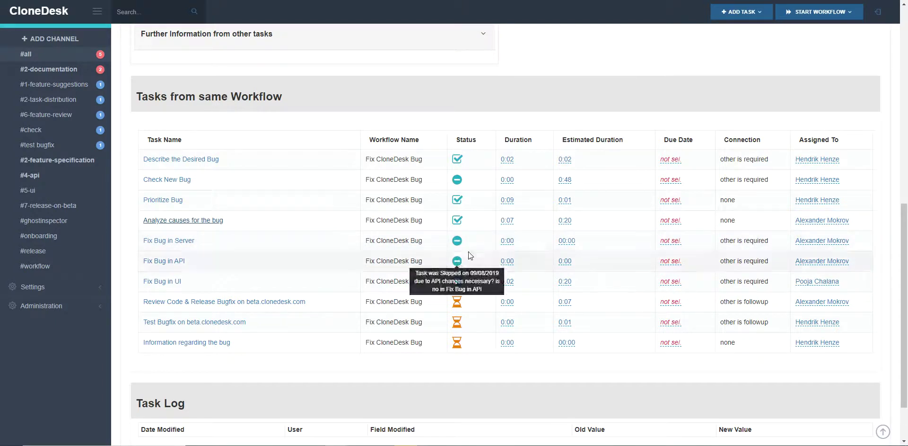
Check the status of Fix Bug in UI in the workflow's task list and go back to the task's description.
mouse_move(460, 282)
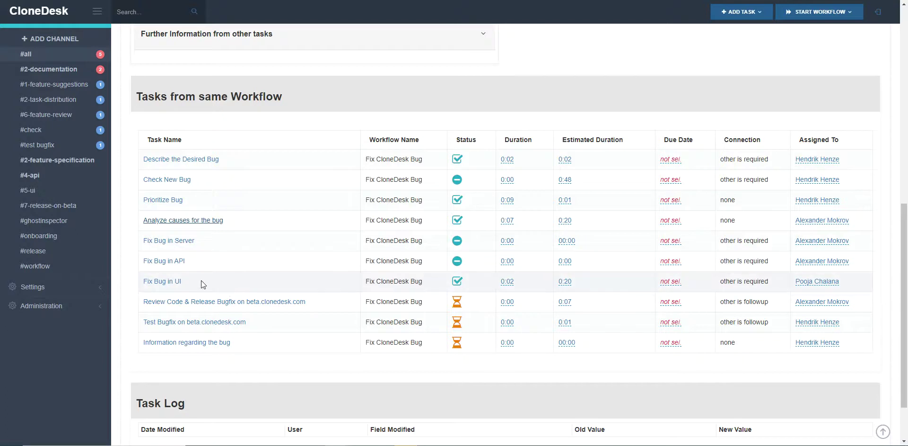
left_click_drag(201, 280, 144, 283)
left_click(478, 284)
left_click(301, 304)
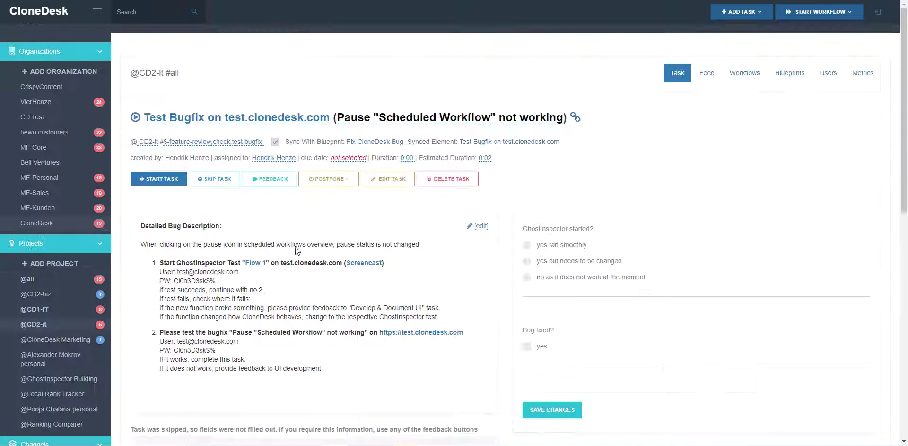